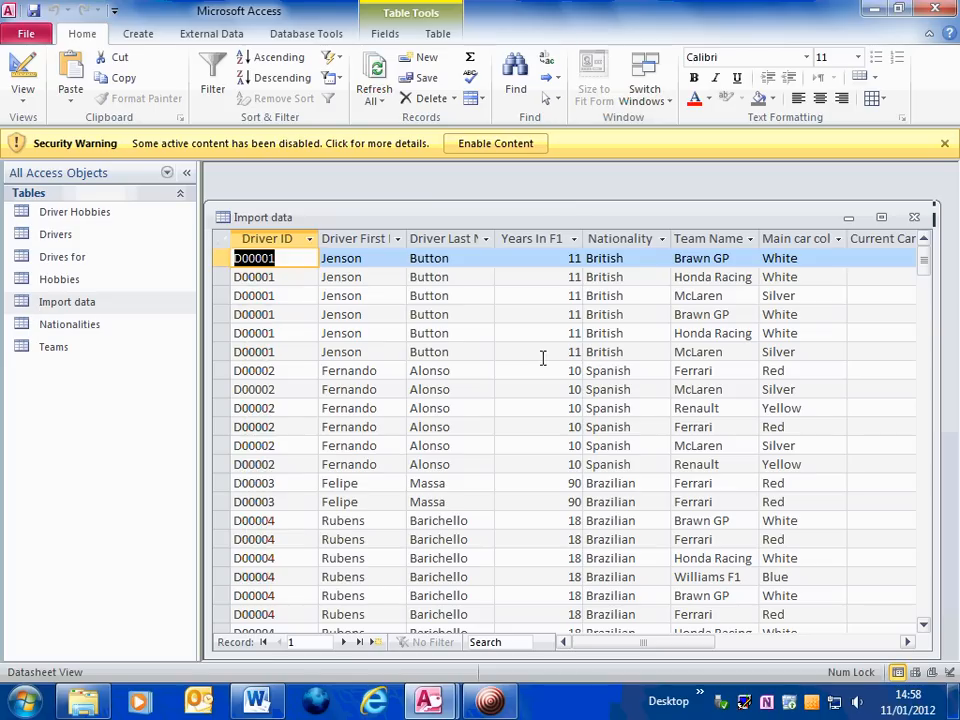
Review the driver records in the Import data table, then close it
drag(555, 226, 556, 200)
drag(925, 287, 928, 407)
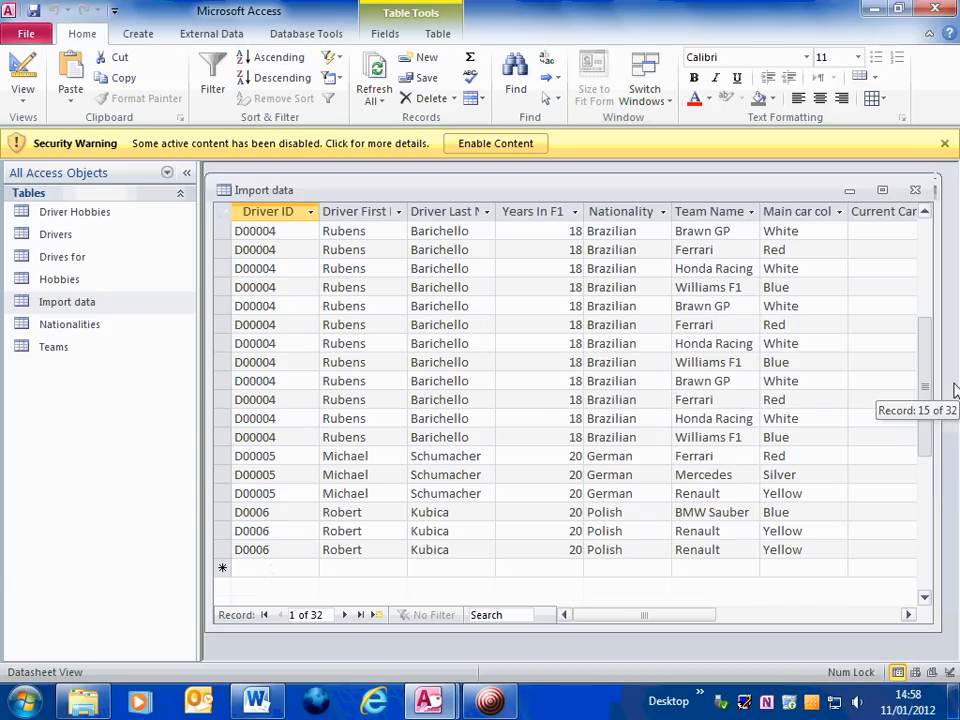
click(914, 191)
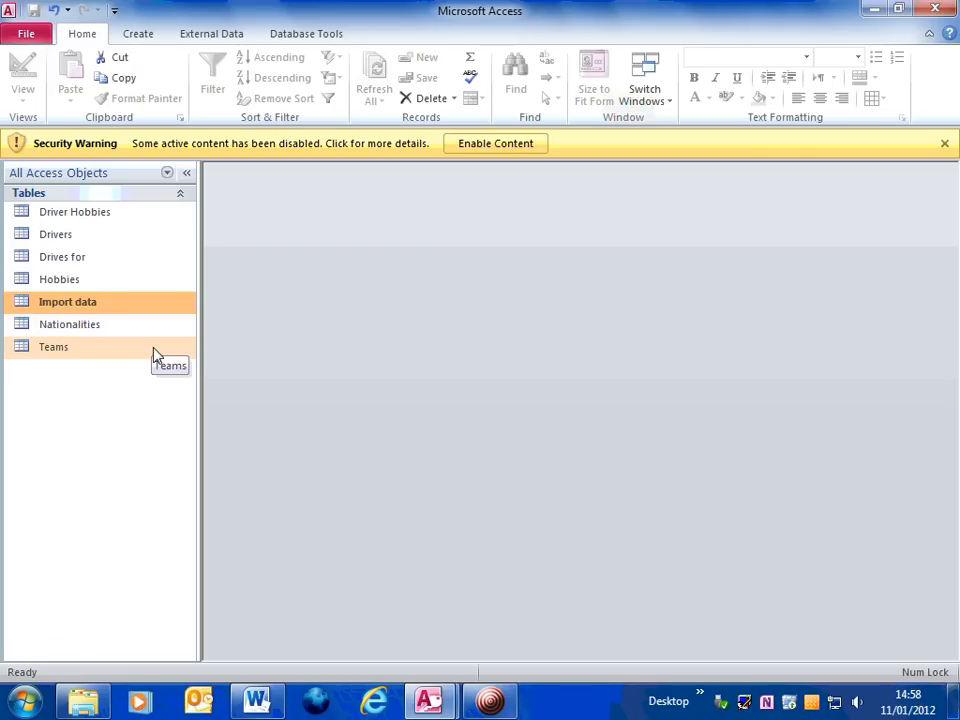
double_click(40, 306)
scroll(737, 414, down, 6)
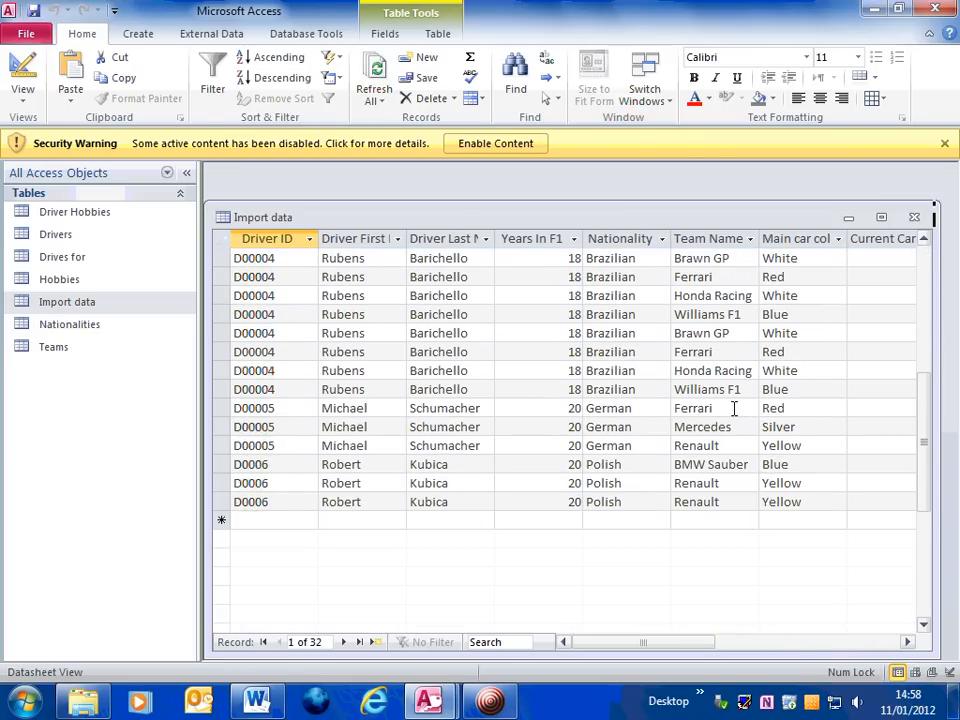
scroll(723, 416, up, 1)
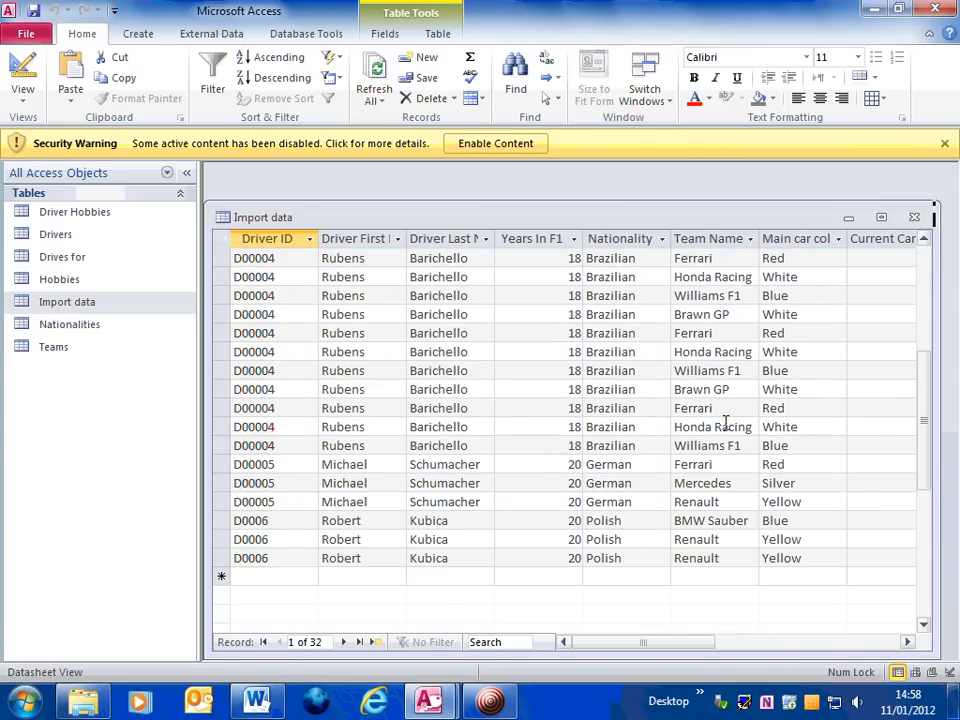
scroll(836, 335, up, 1)
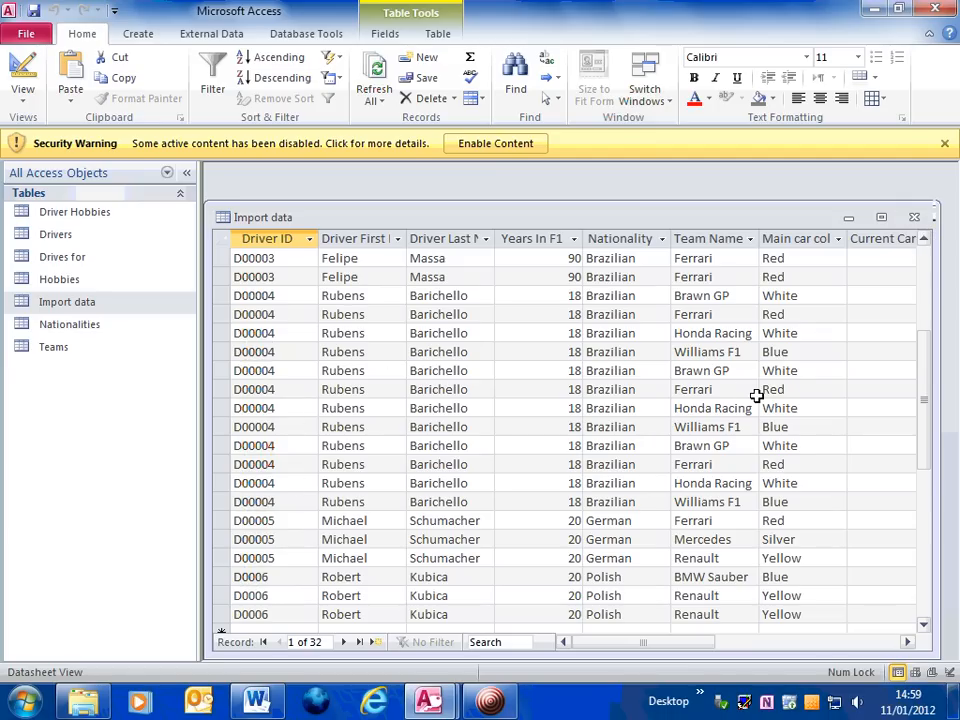
scroll(366, 335, up, 4)
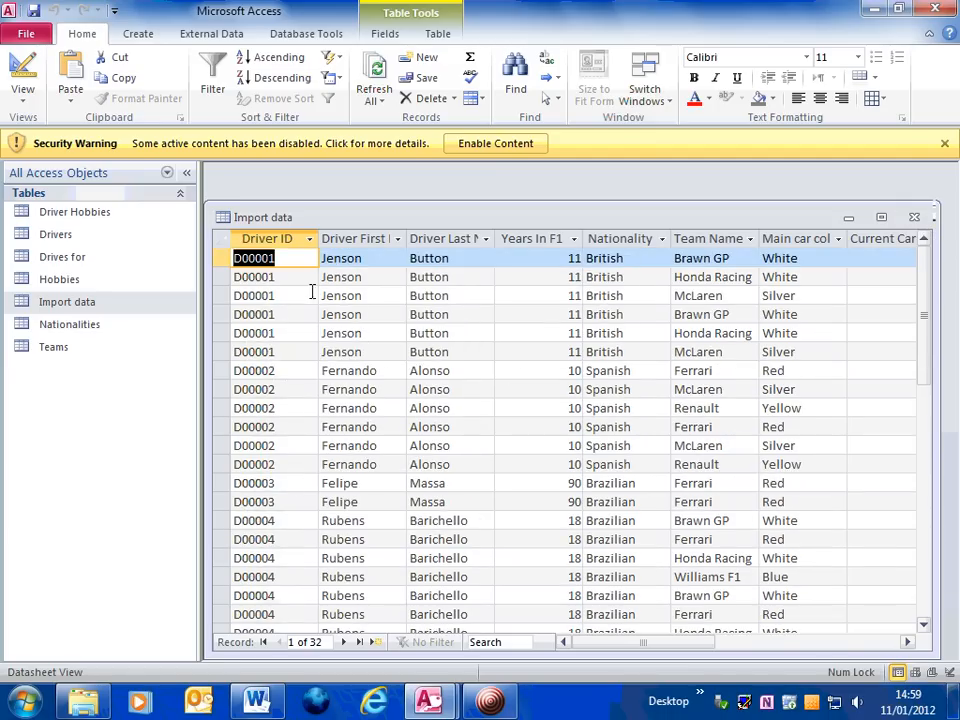
scroll(757, 330, down, 3)
scroll(757, 344, down, 2)
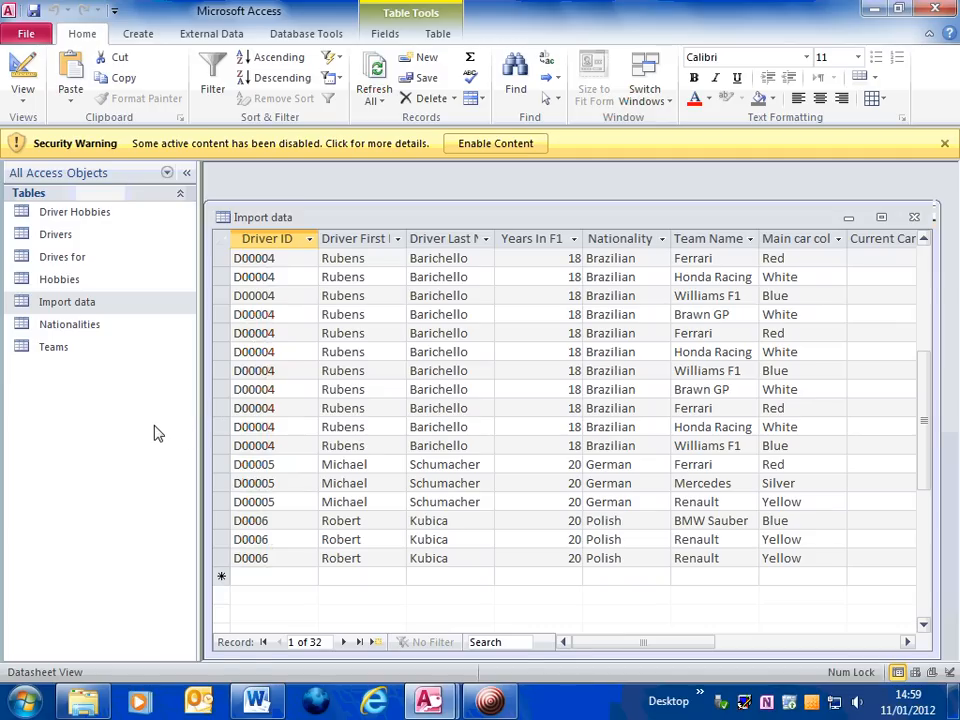
click(914, 218)
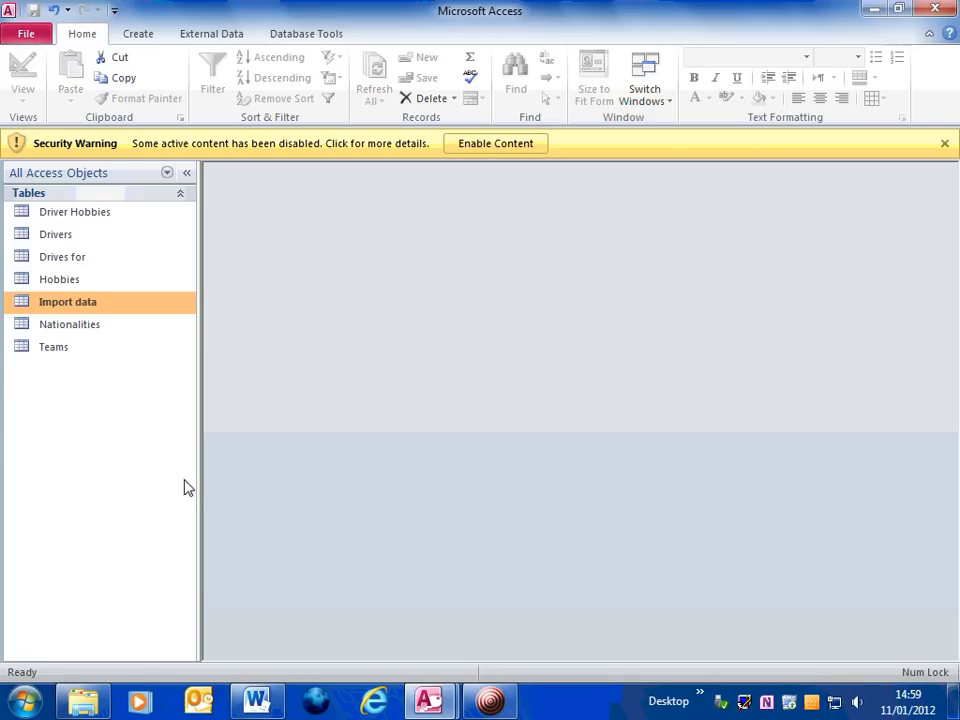
click(141, 35)
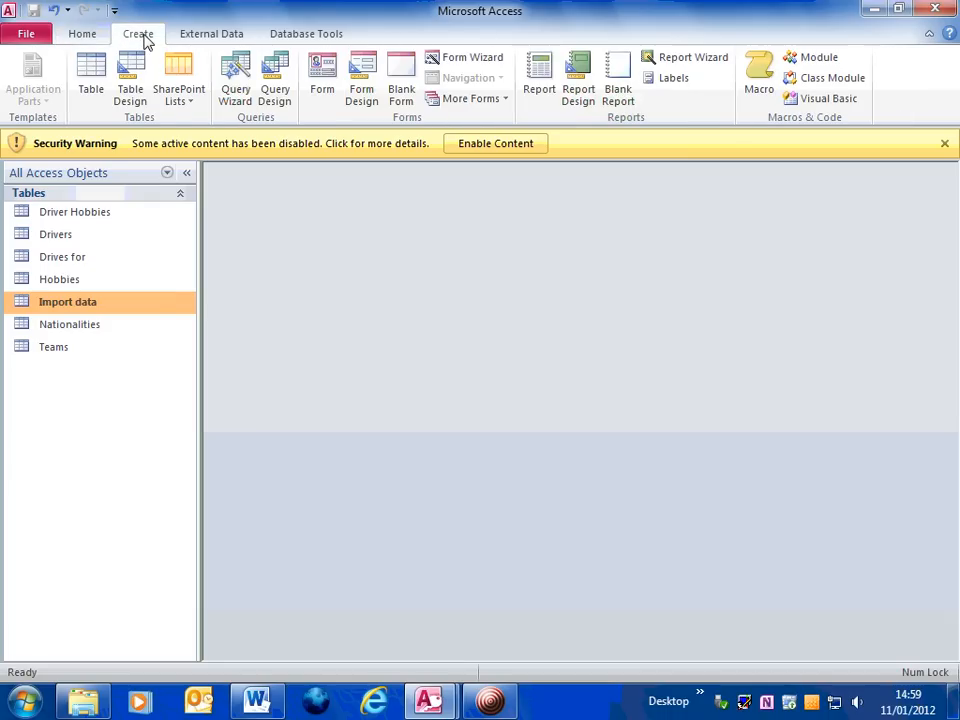
click(131, 100)
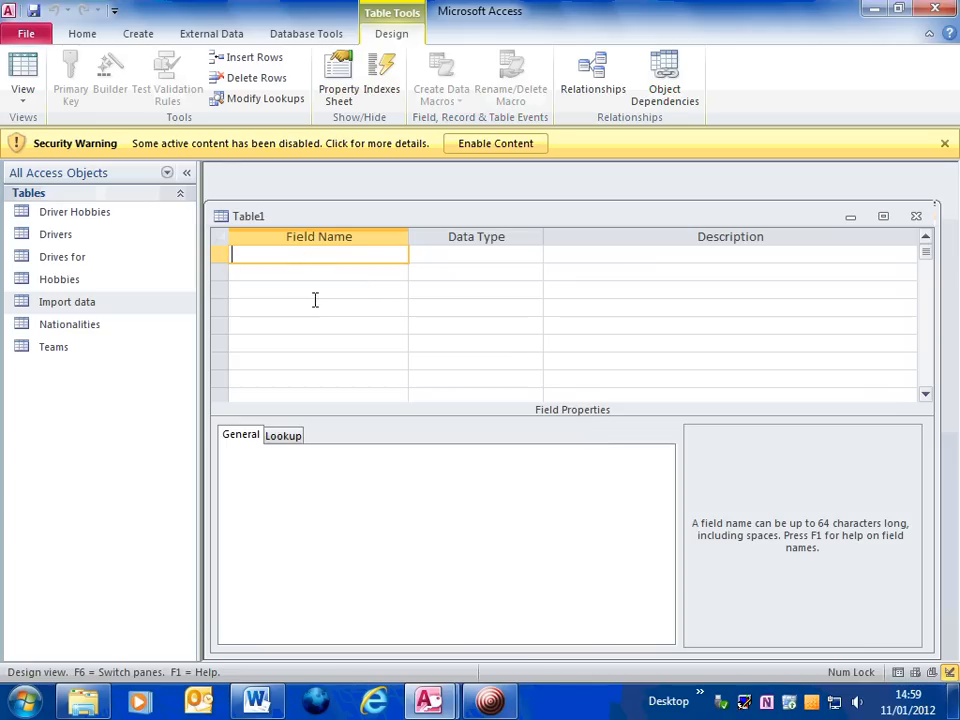
click(508, 252)
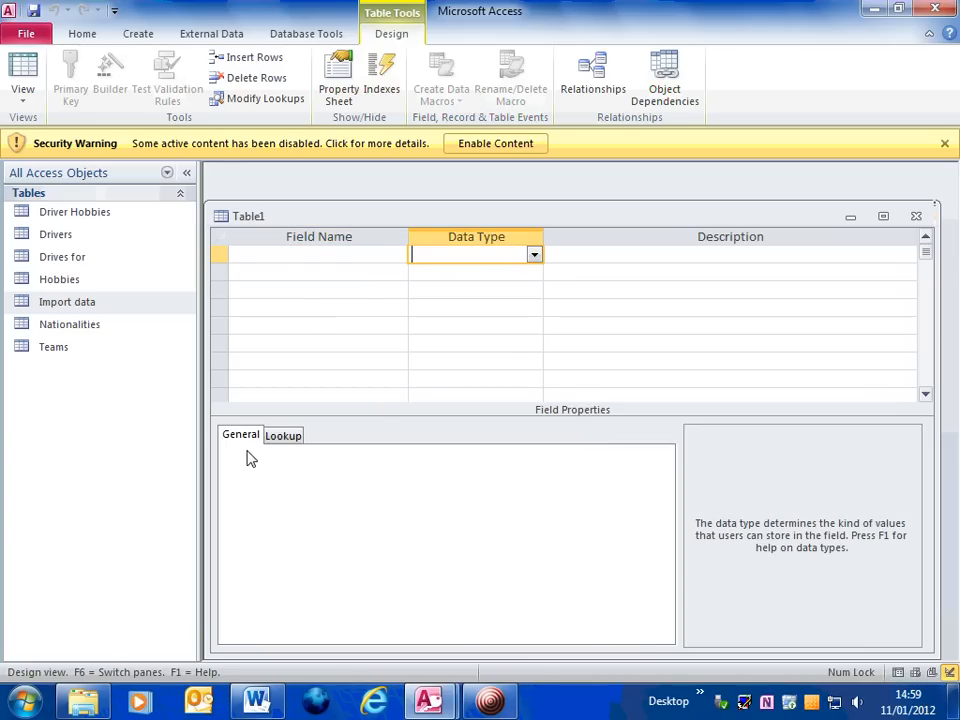
click(916, 218)
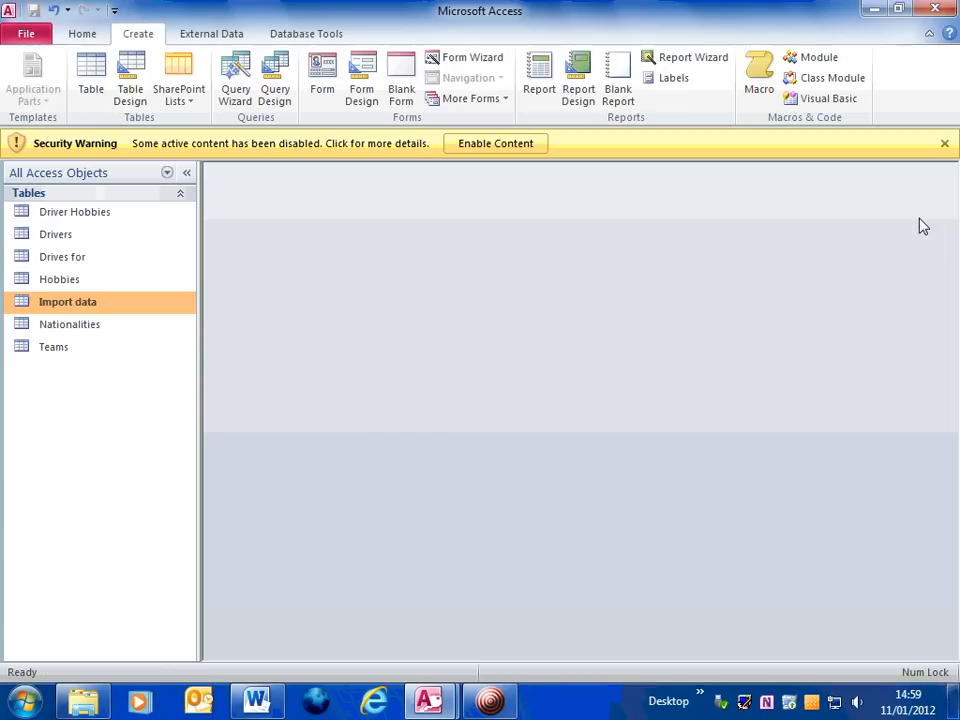
Copy the Valid data table from the other open F1 database window and return to this database
click(443, 705)
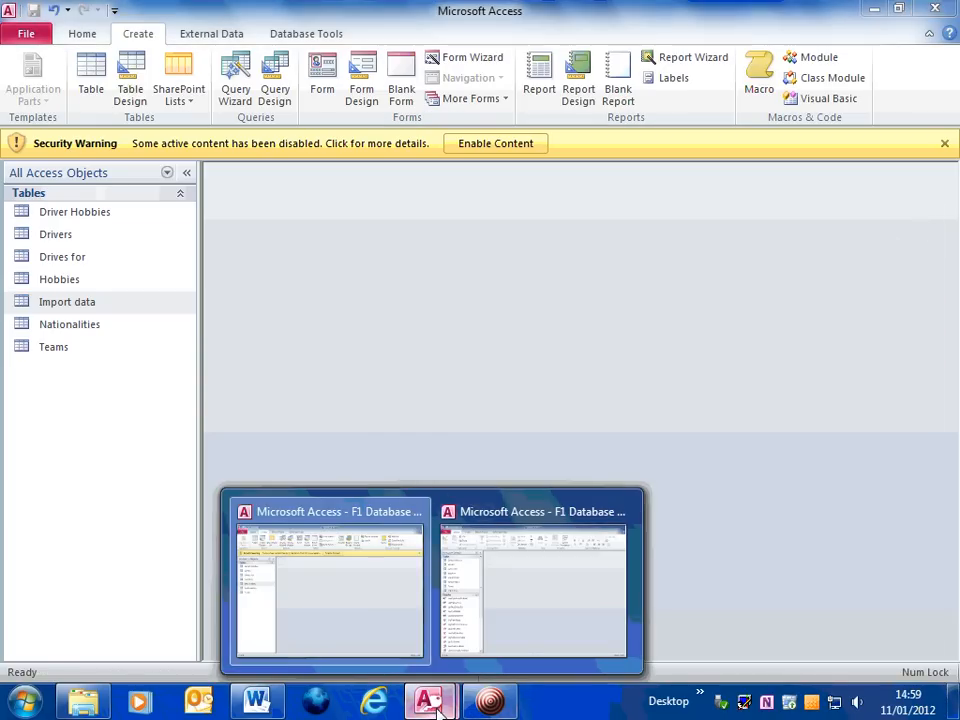
click(503, 604)
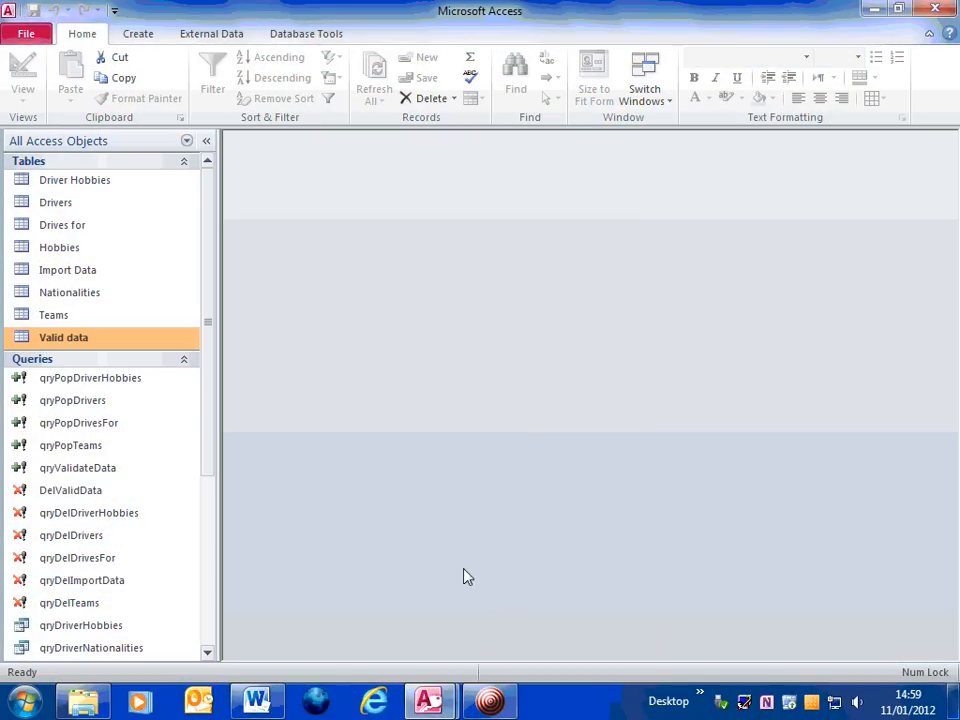
right_click(56, 344)
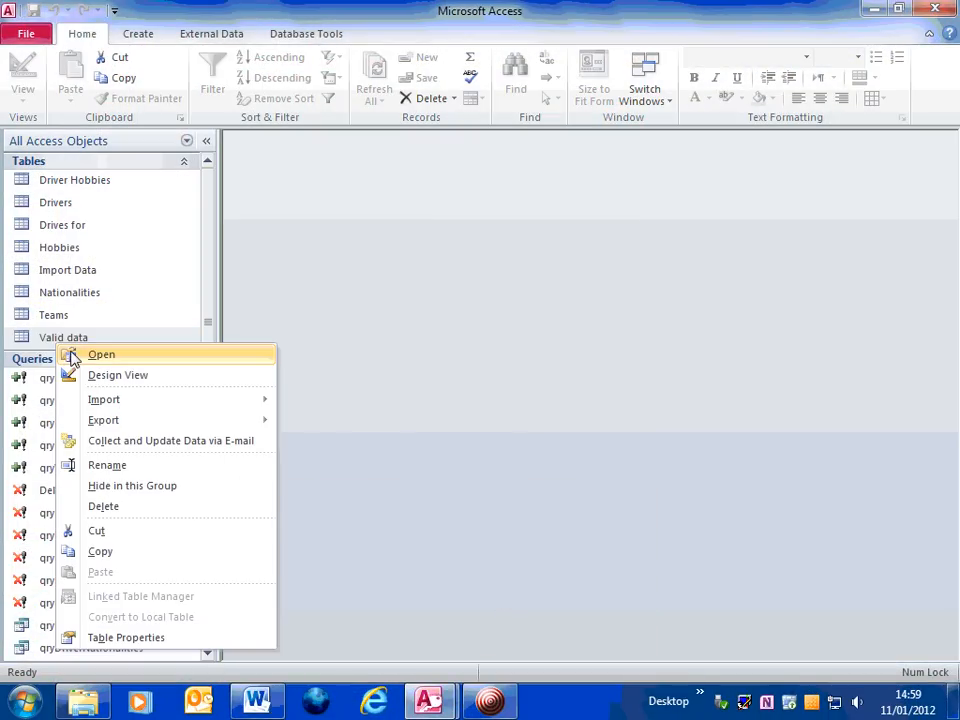
click(138, 553)
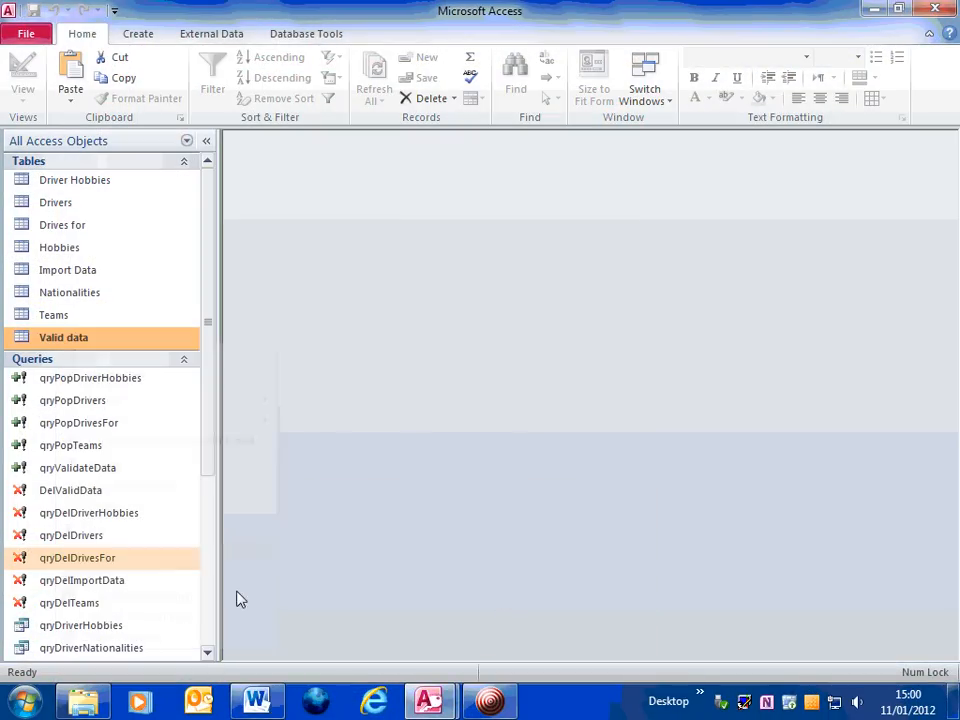
mouse_move(430, 705)
click(326, 613)
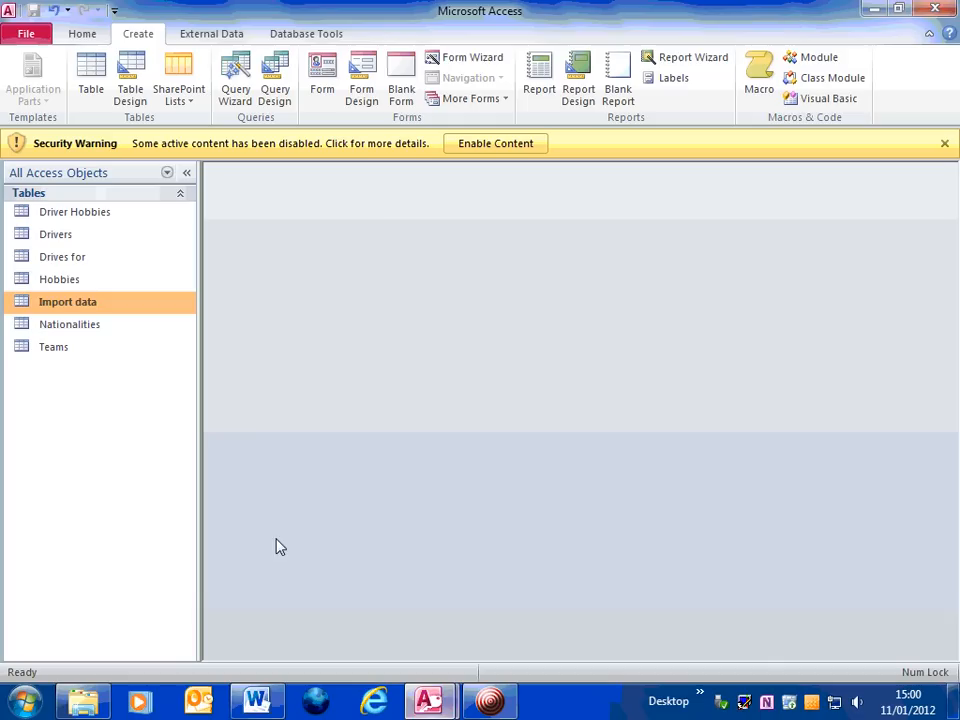
Paste the copied table as Valid data using the Structure Only option
right_click(89, 431)
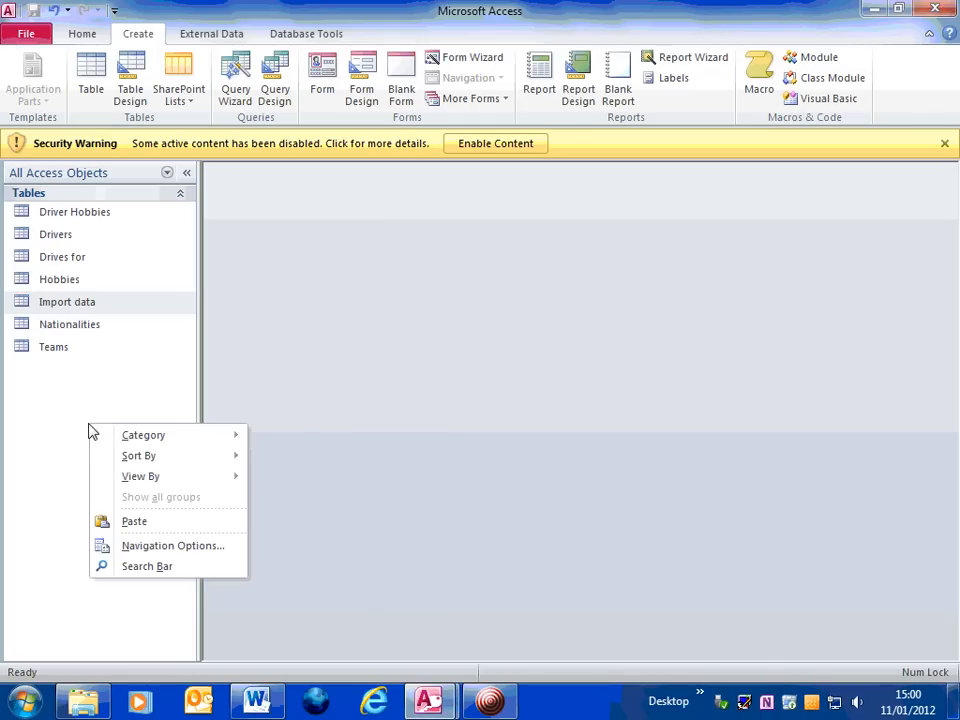
click(151, 532)
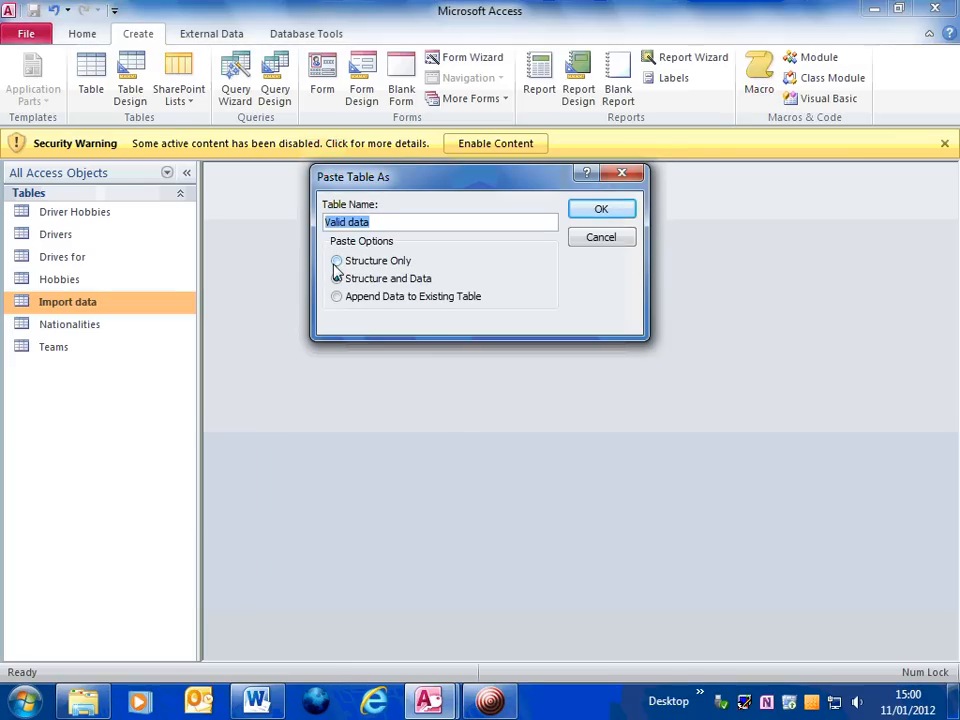
click(337, 261)
click(601, 210)
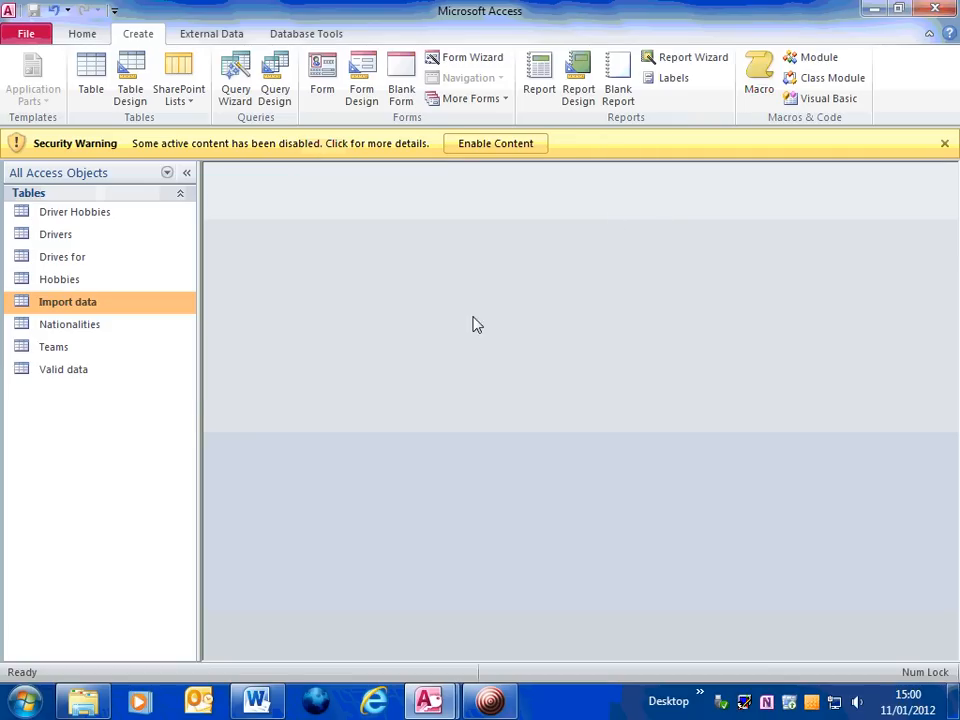
Open the Valid data table in Design View to check its field names and data types, then close it
click(64, 372)
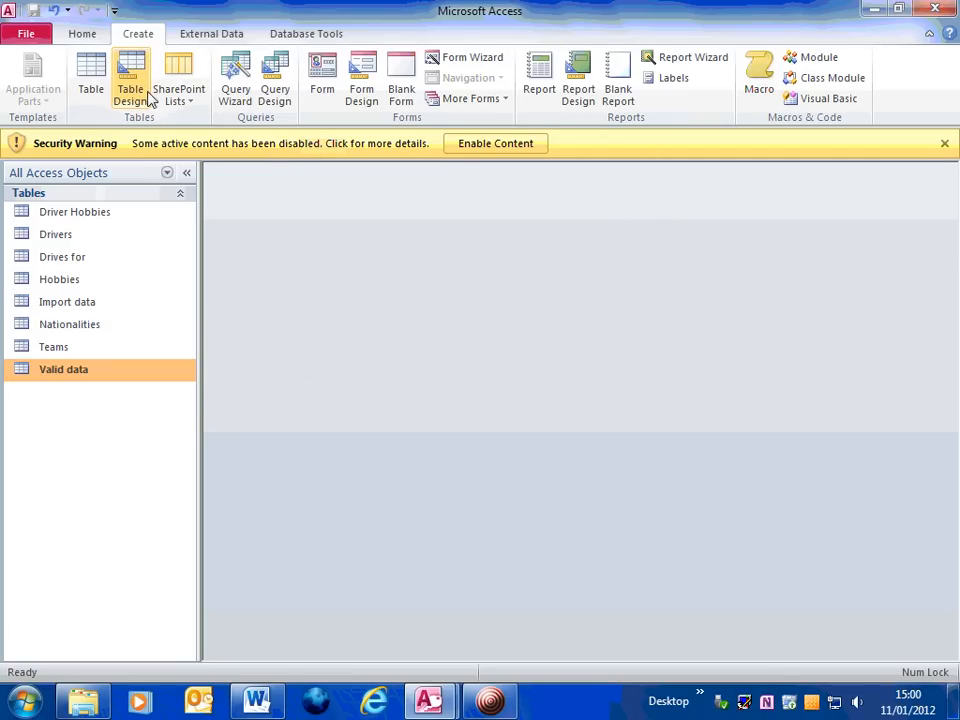
click(84, 36)
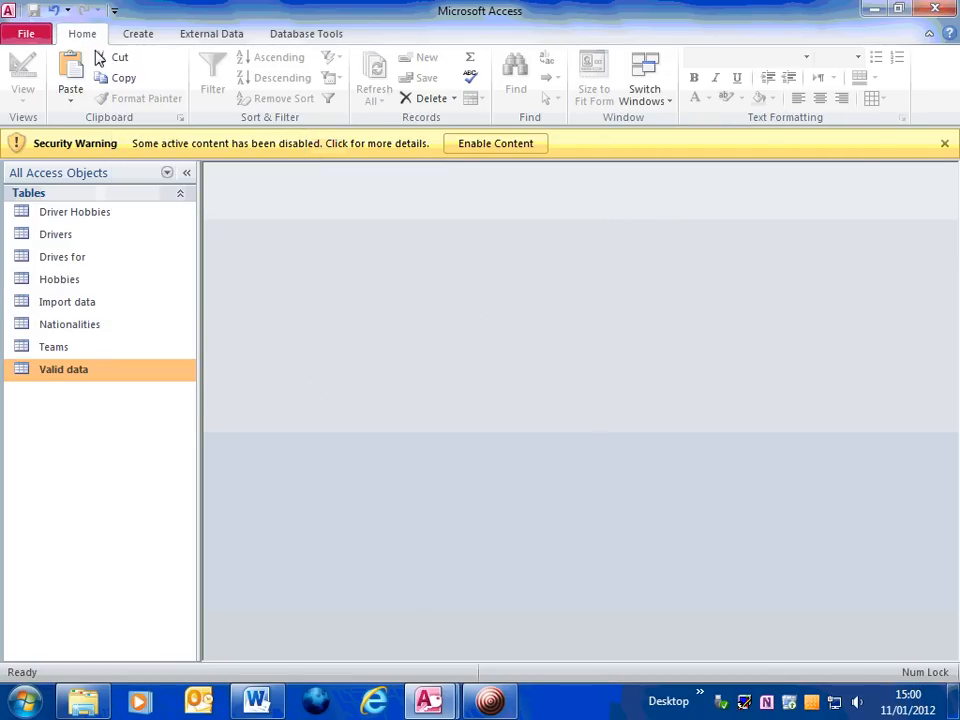
double_click(25, 374)
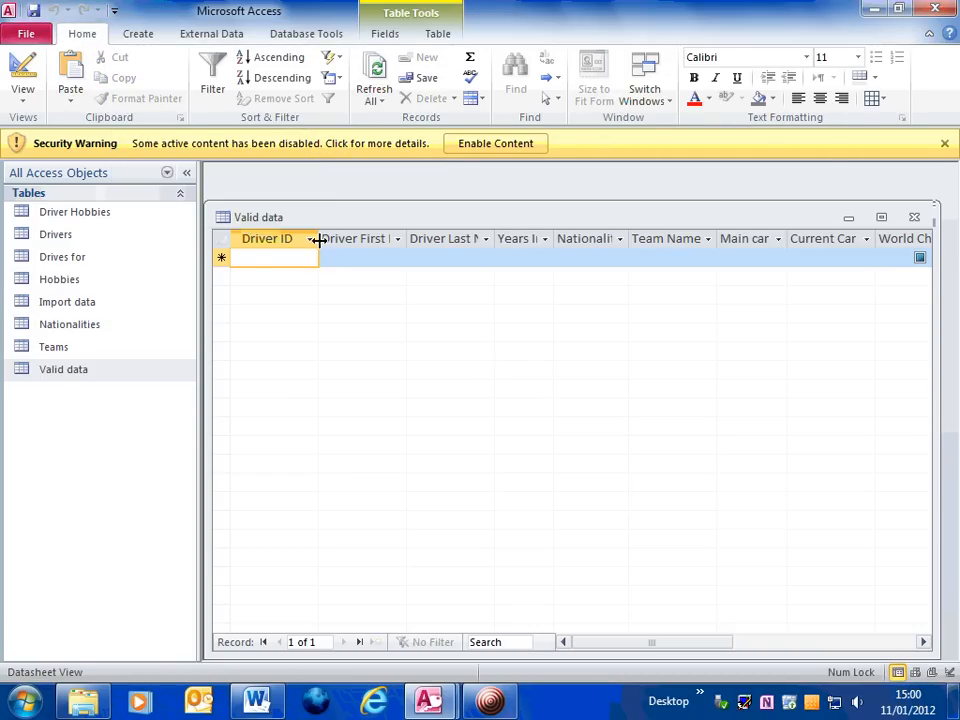
click(22, 68)
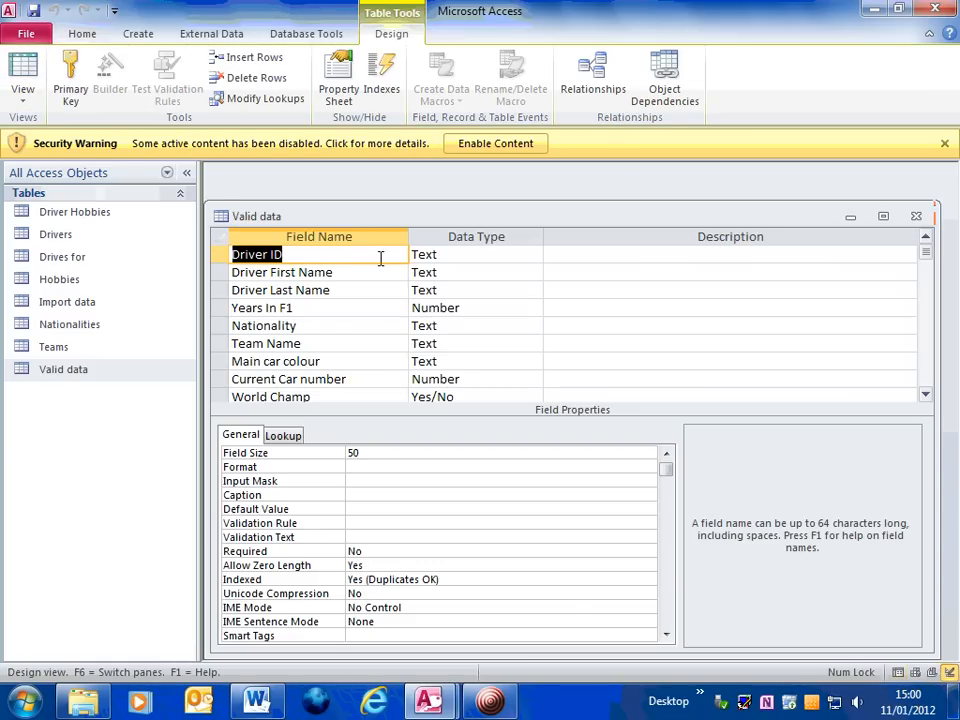
drag(491, 218, 493, 198)
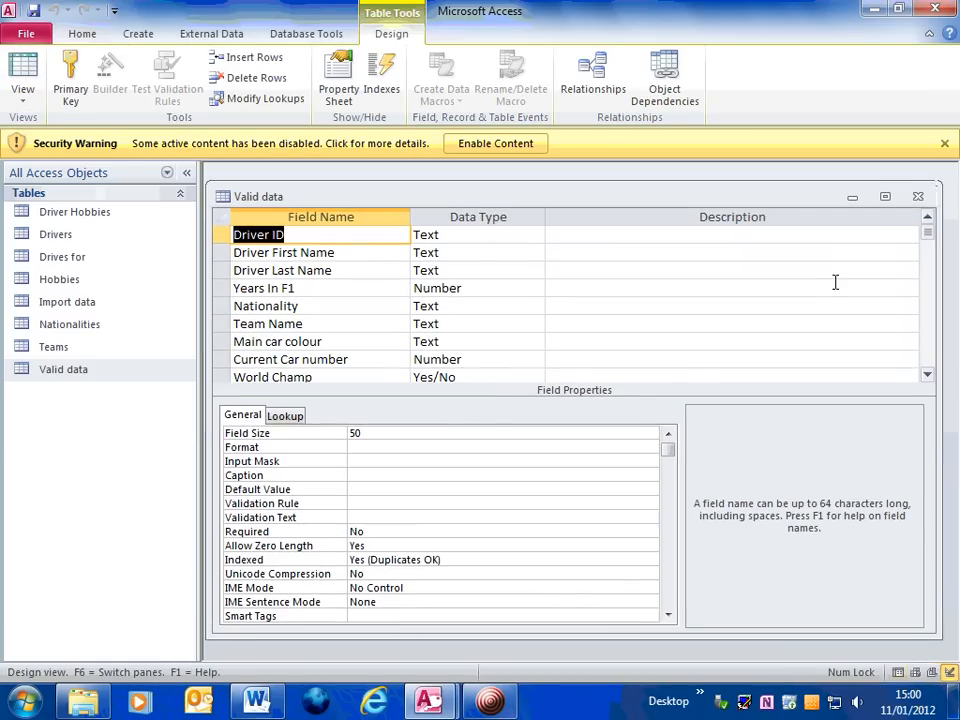
click(928, 378)
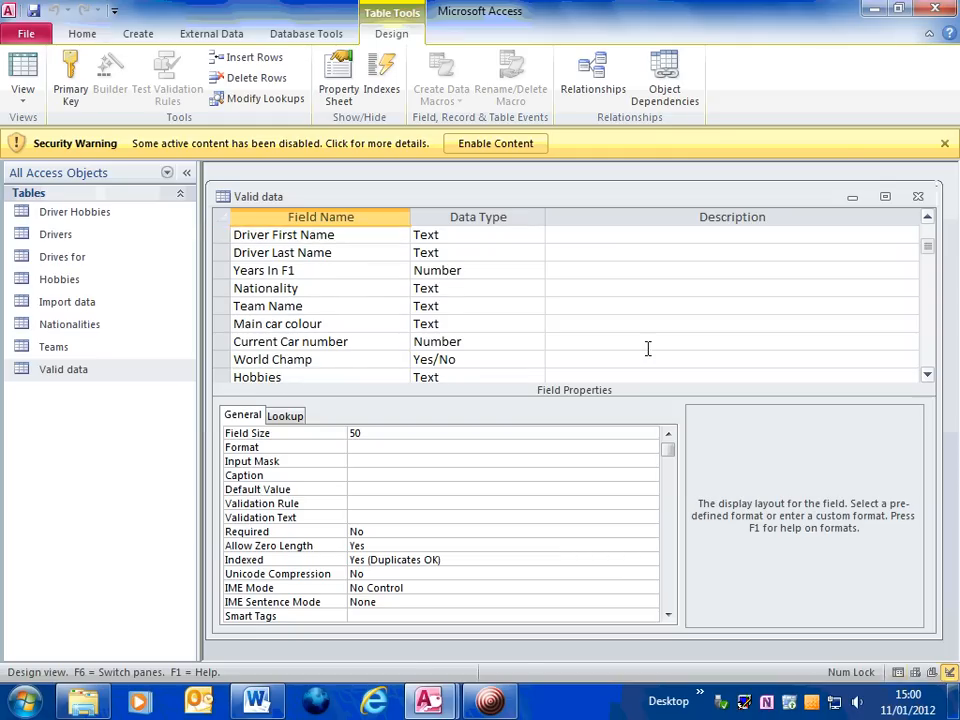
click(927, 217)
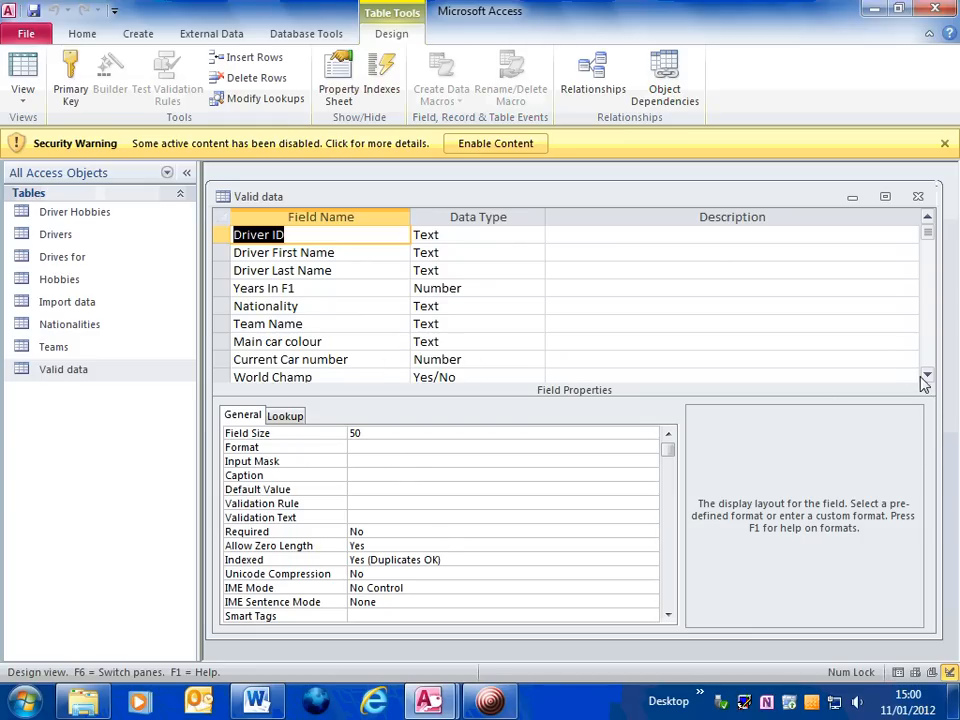
click(918, 196)
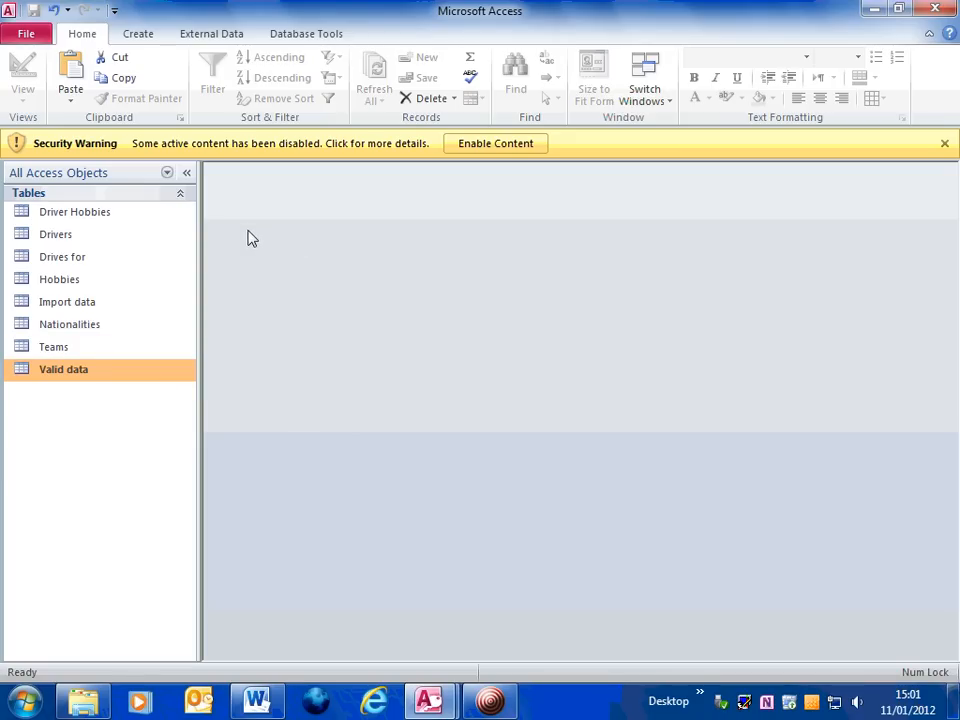
Create a new query in Design view and add the Import data table to it
click(139, 38)
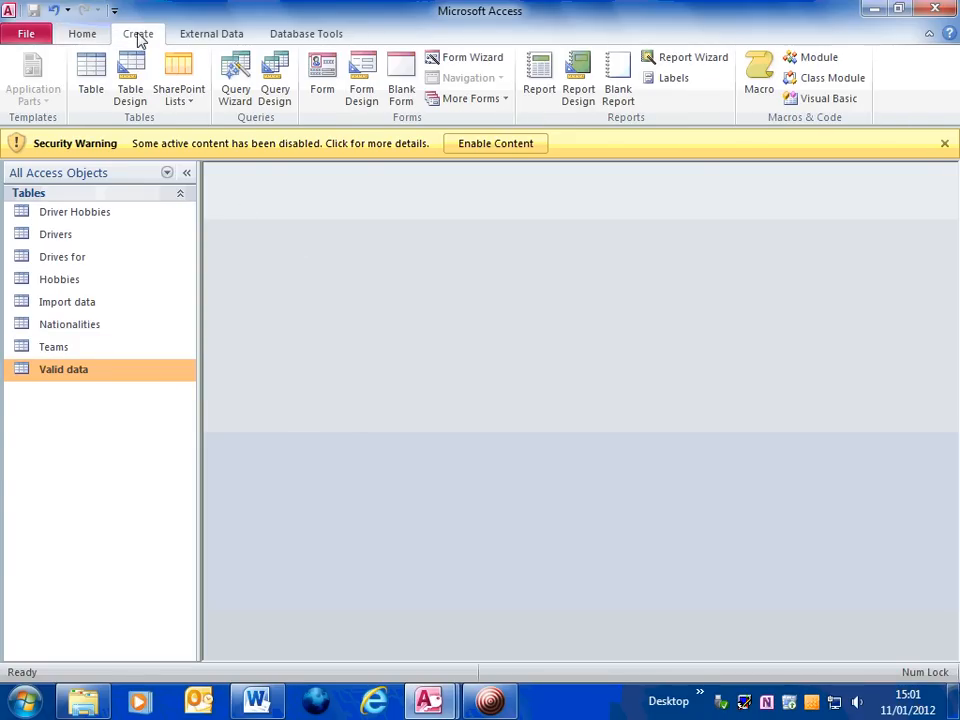
click(281, 90)
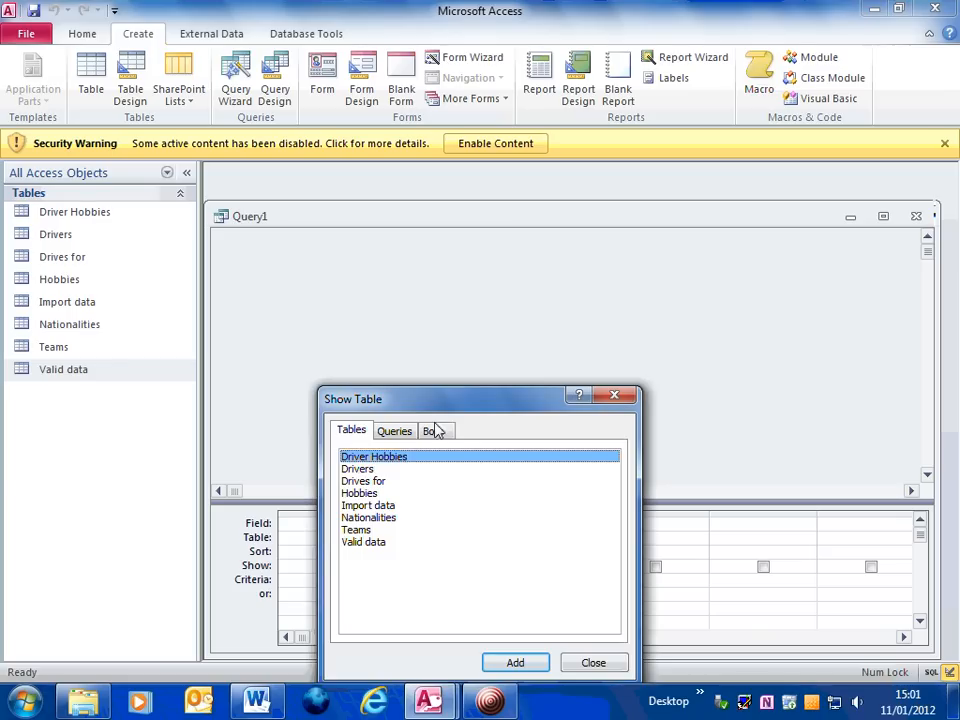
drag(457, 403, 466, 280)
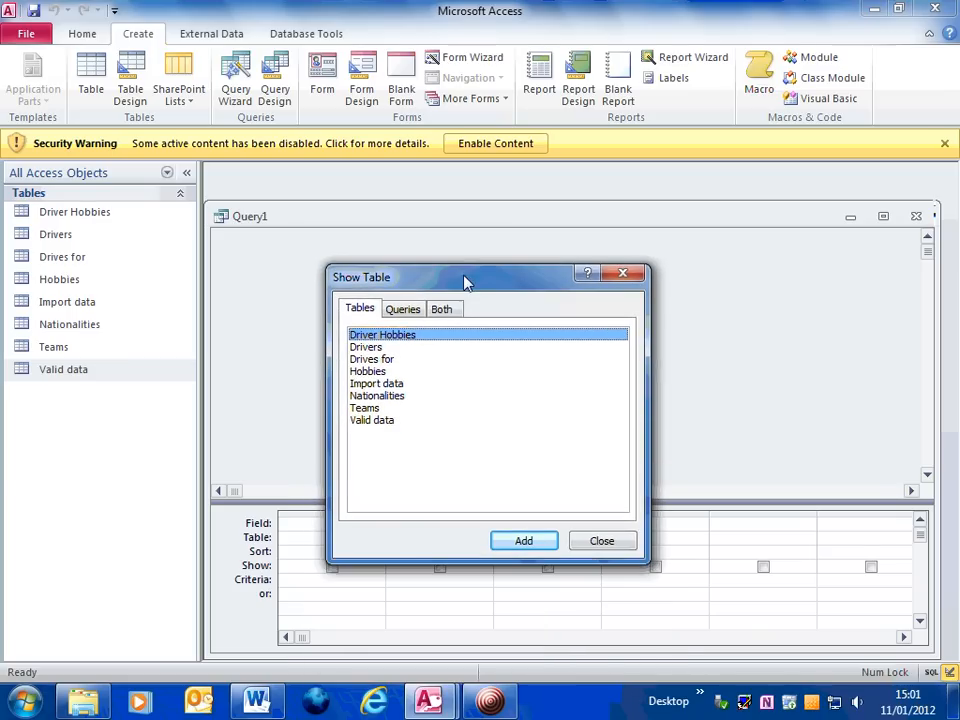
click(377, 385)
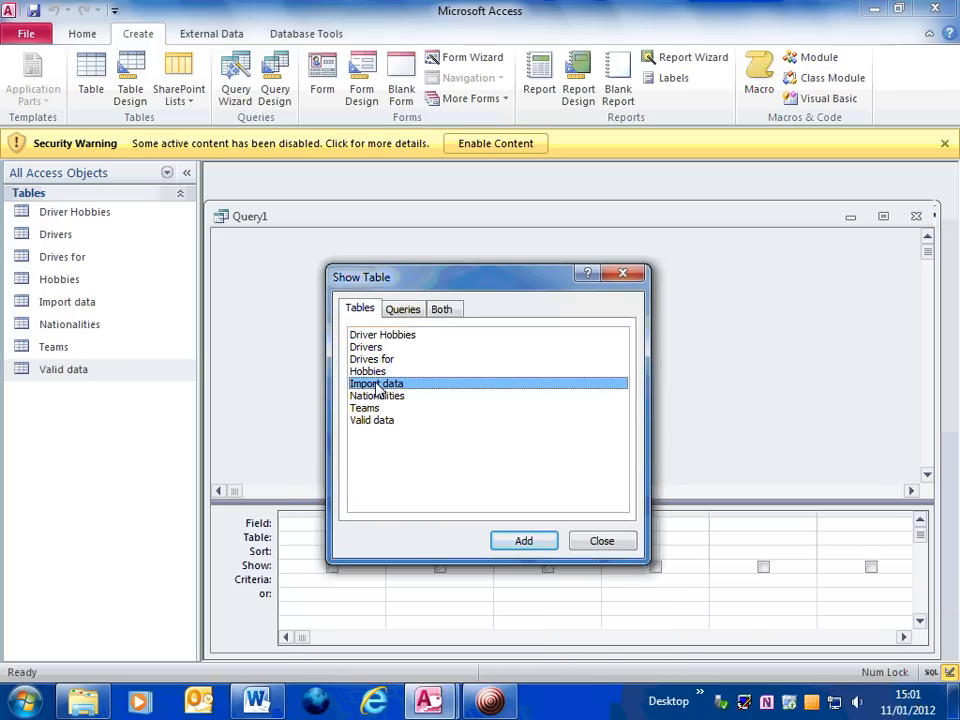
click(525, 542)
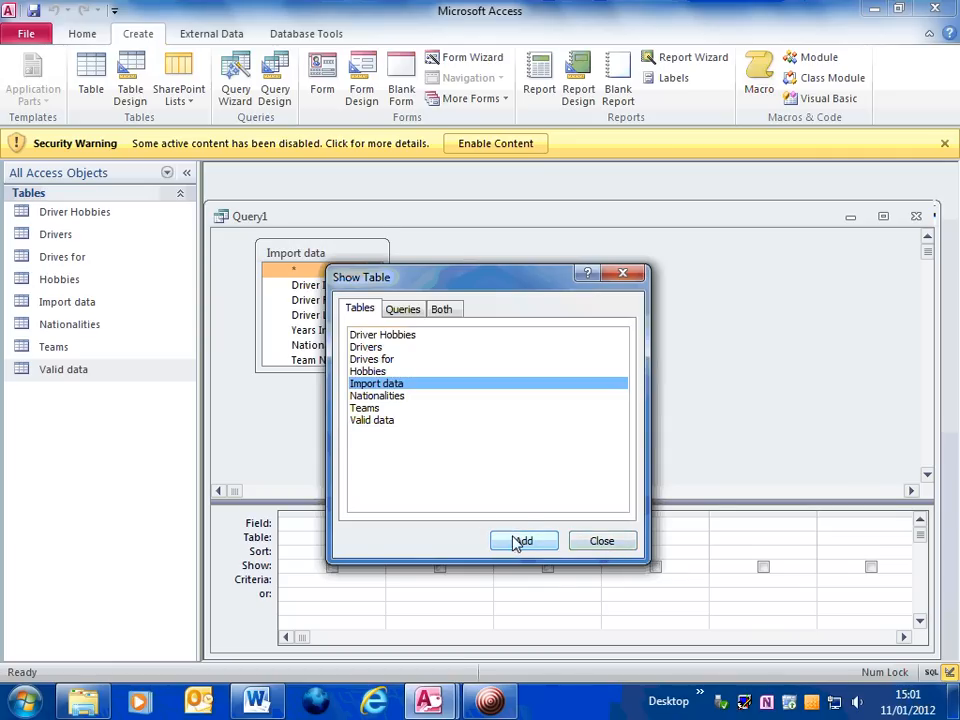
click(596, 543)
Change the query type to Append, appending to the Valid data table in the current database
drag(469, 226, 467, 206)
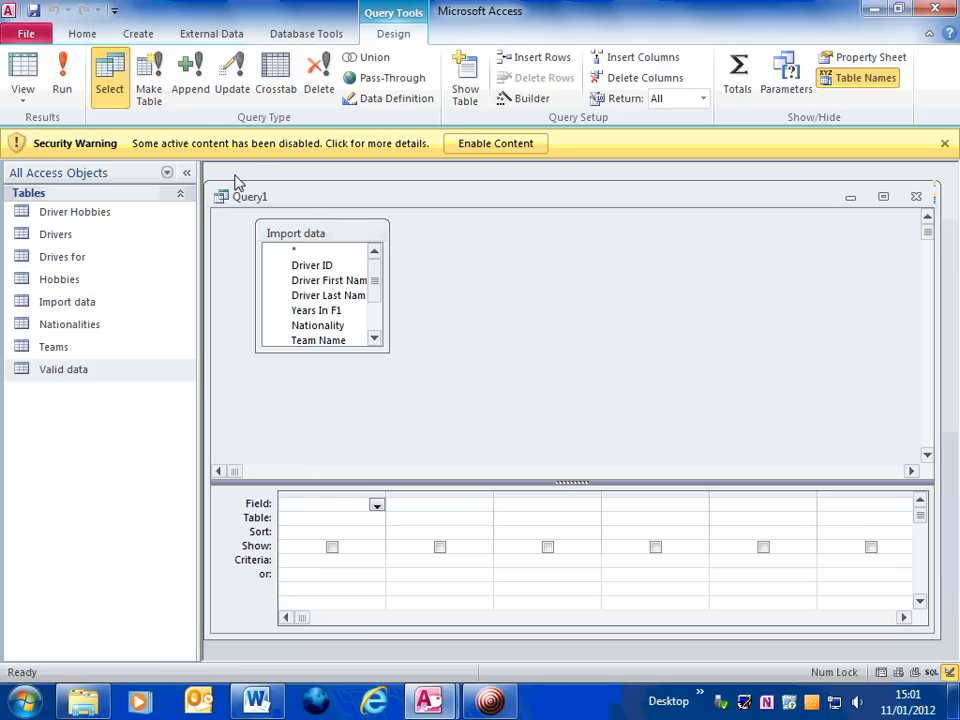
click(190, 90)
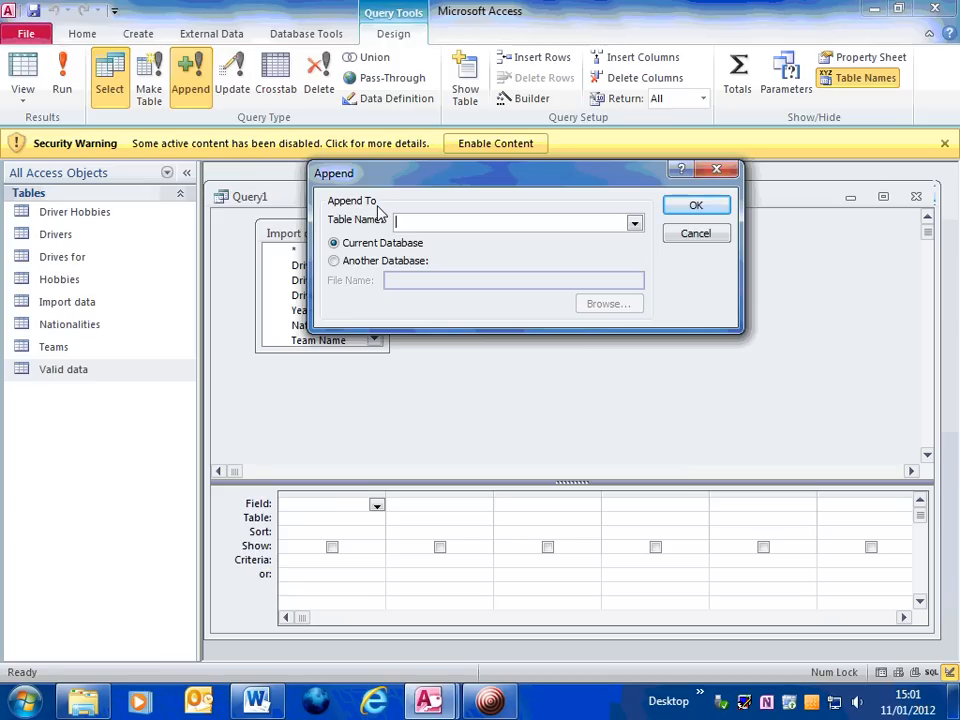
click(634, 223)
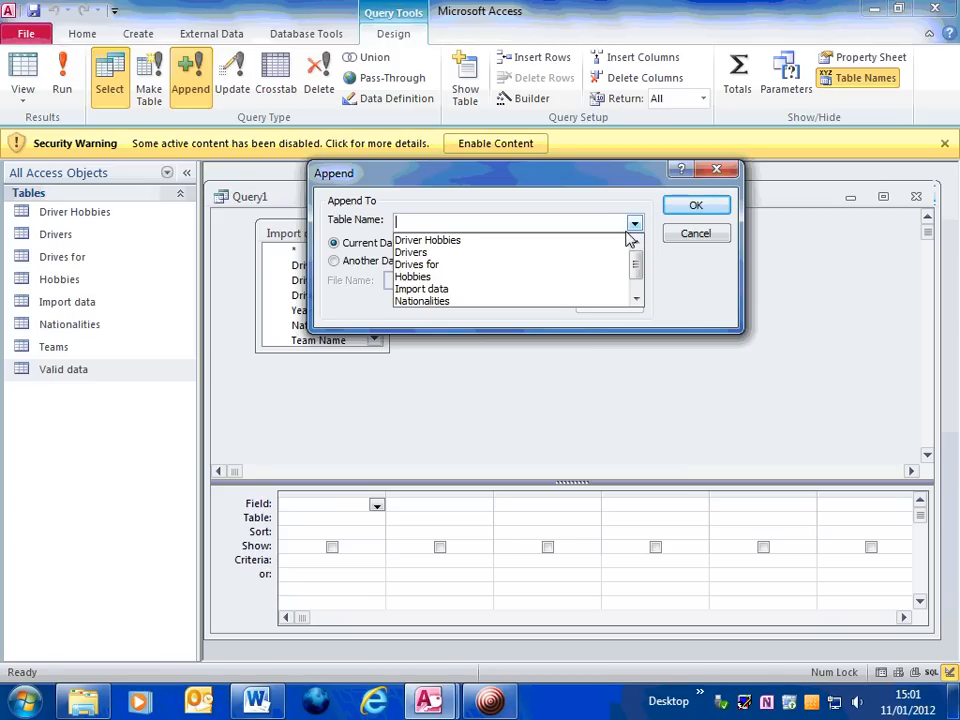
drag(636, 267, 634, 293)
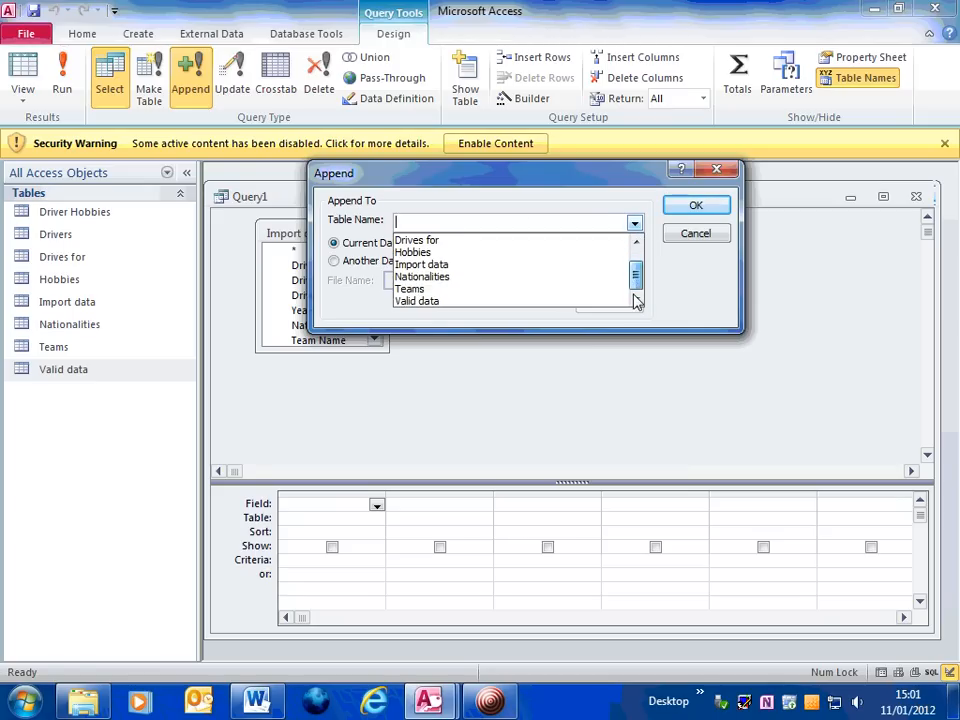
click(407, 302)
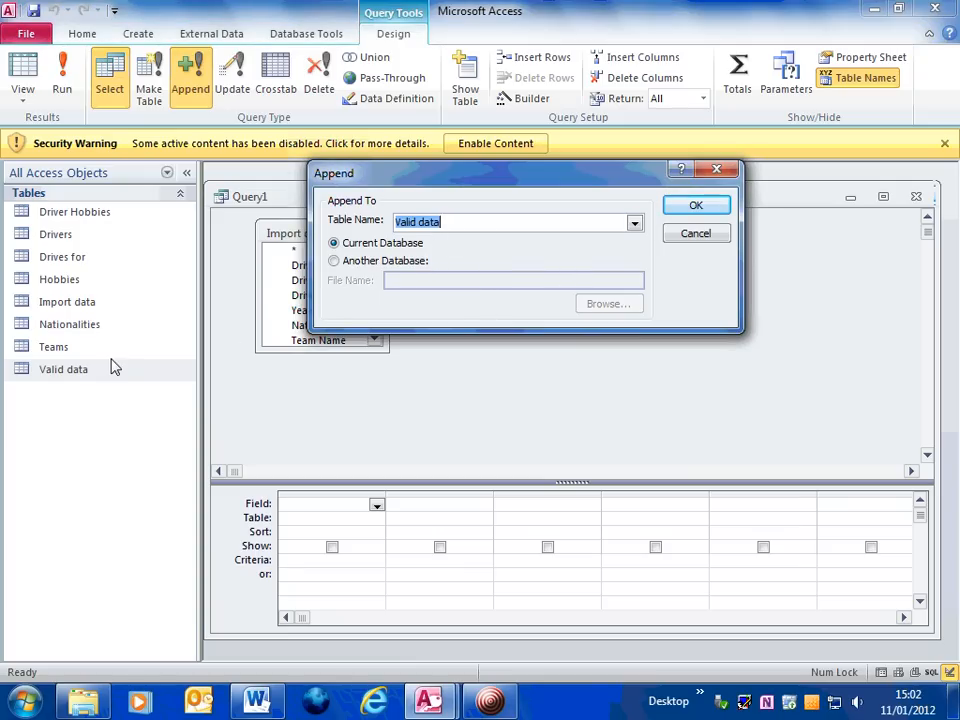
click(698, 207)
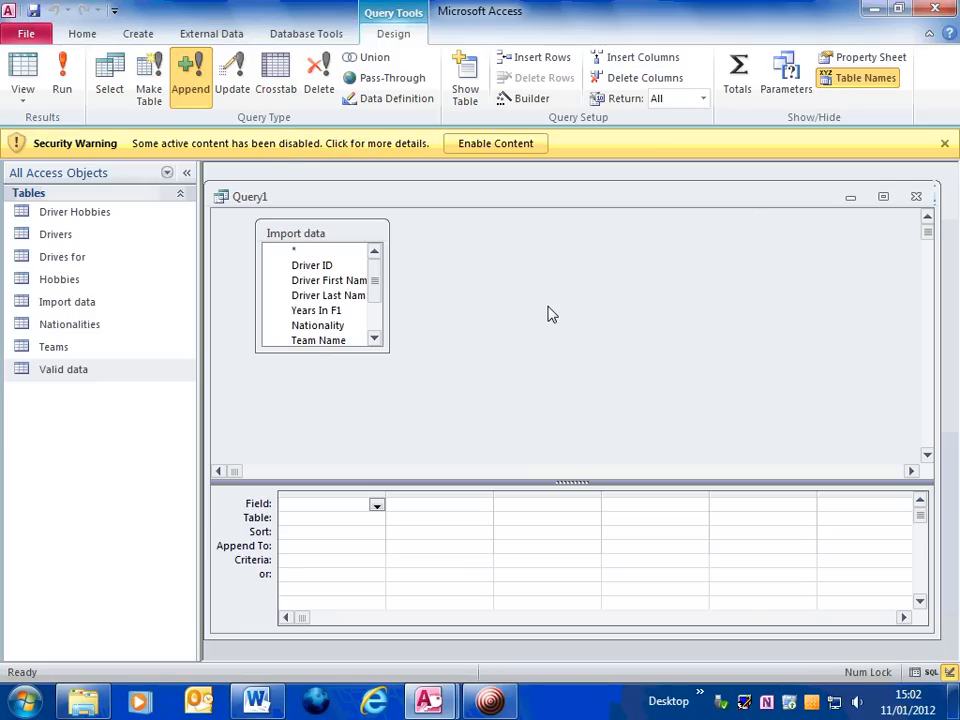
Add every Import data field, from Driver ID through Hobbies, to the design grid
double_click(330, 272)
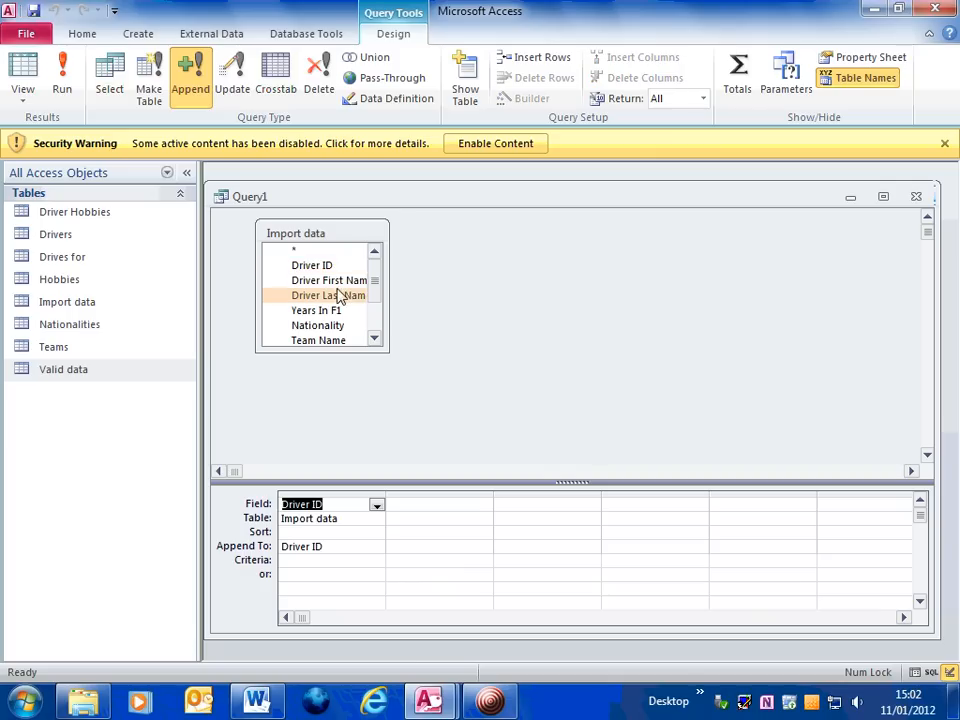
double_click(362, 280)
double_click(338, 299)
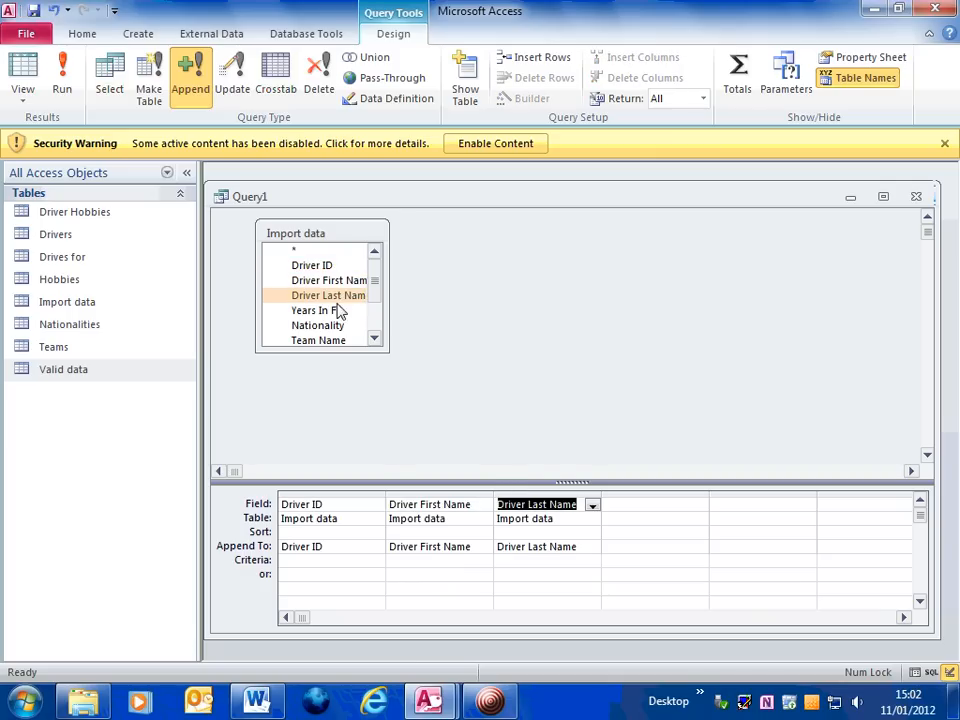
click(336, 313)
double_click(330, 312)
double_click(338, 326)
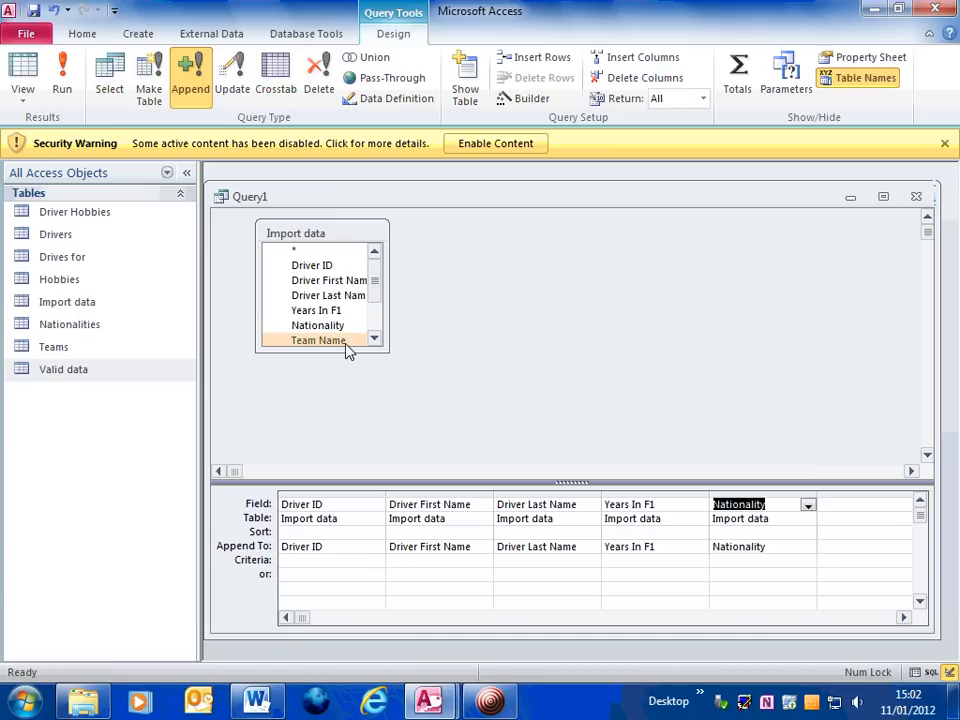
double_click(346, 342)
double_click(374, 338)
click(374, 338)
click(374, 338)
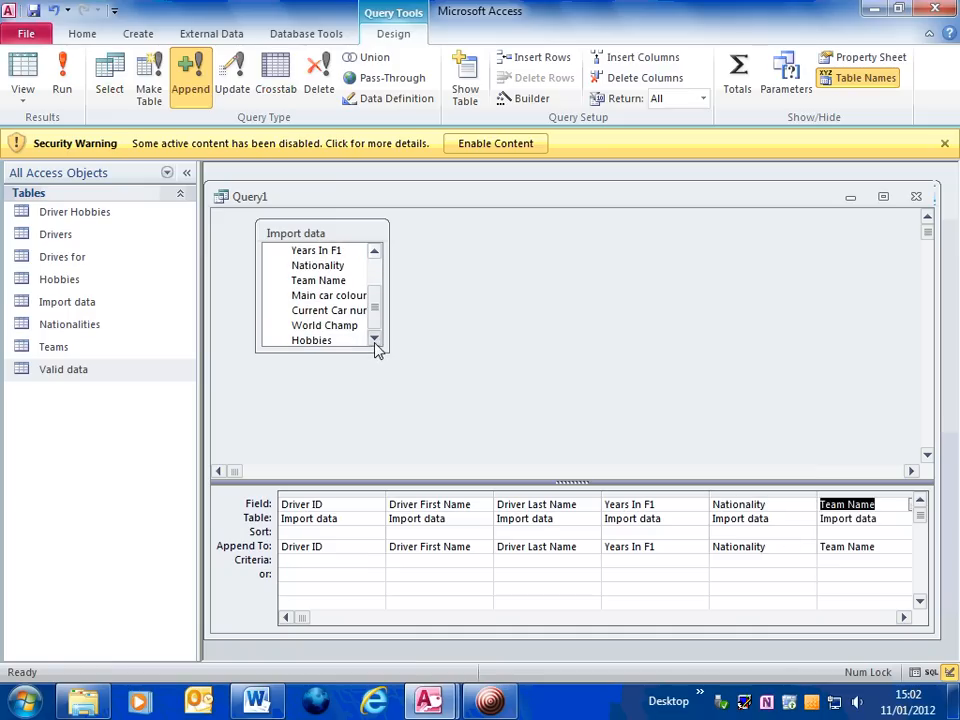
double_click(305, 298)
double_click(320, 311)
double_click(322, 326)
double_click(321, 342)
drag(387, 351, 386, 352)
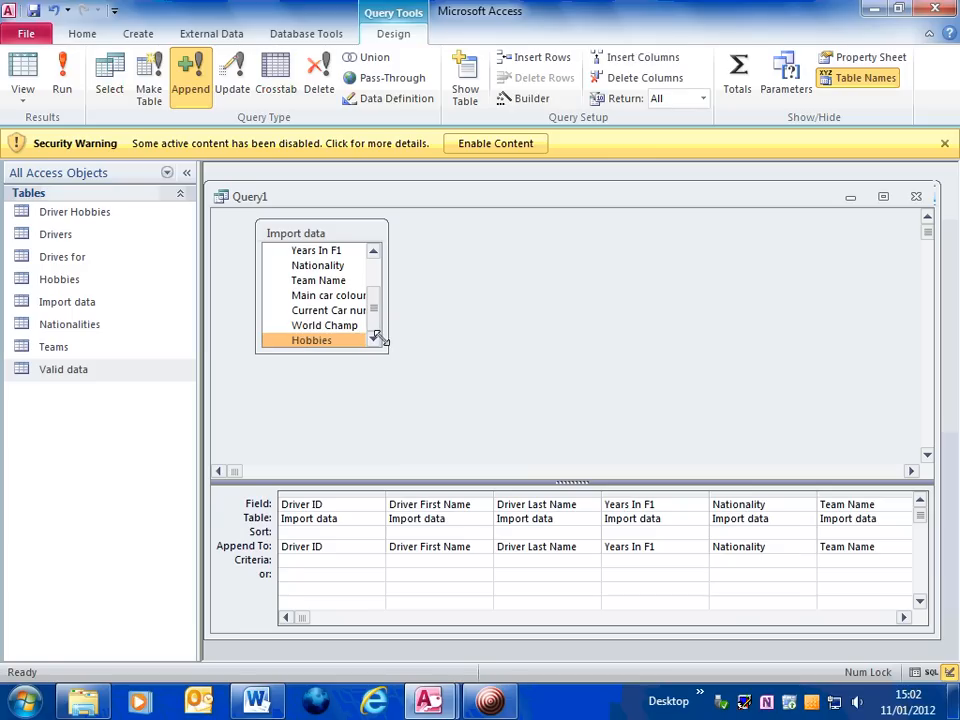
Set the last grid column's field to Hobbies
click(904, 618)
click(904, 618)
click(904, 618)
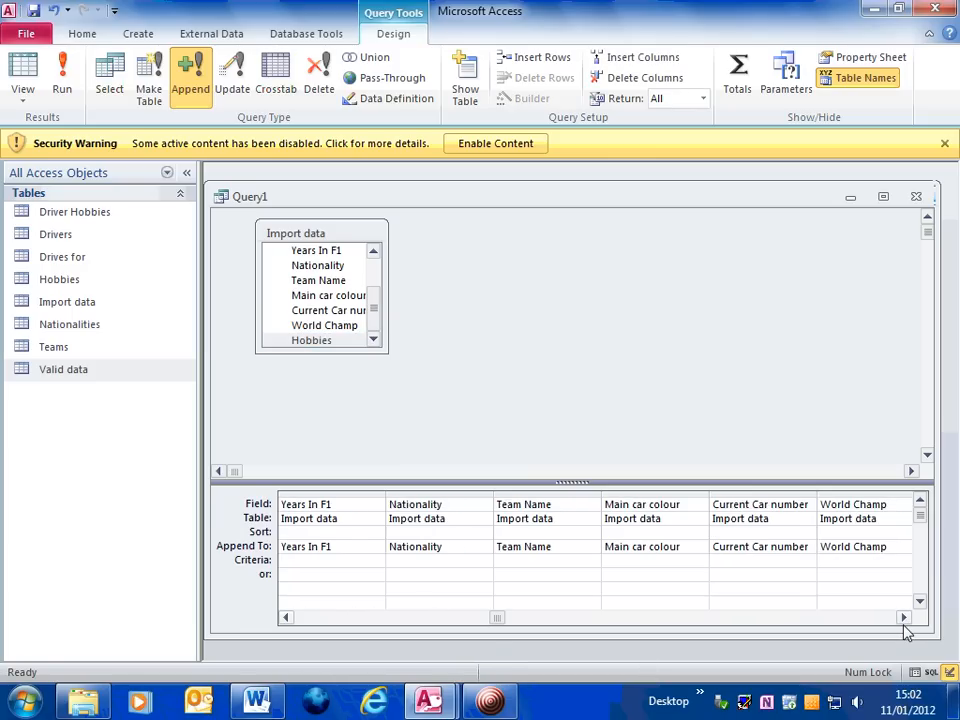
click(904, 618)
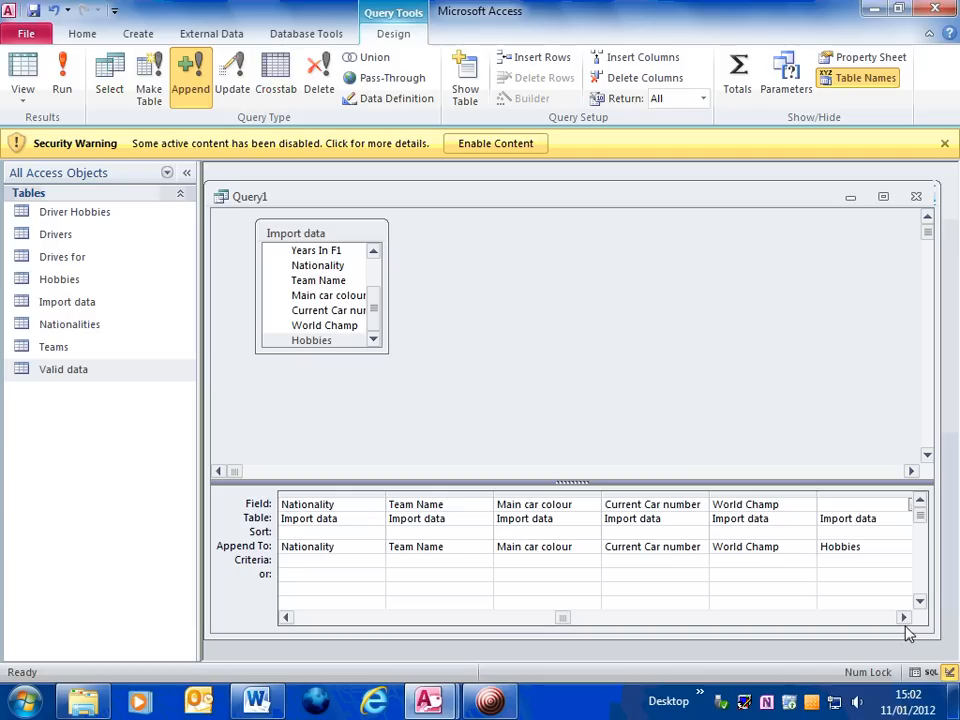
click(904, 620)
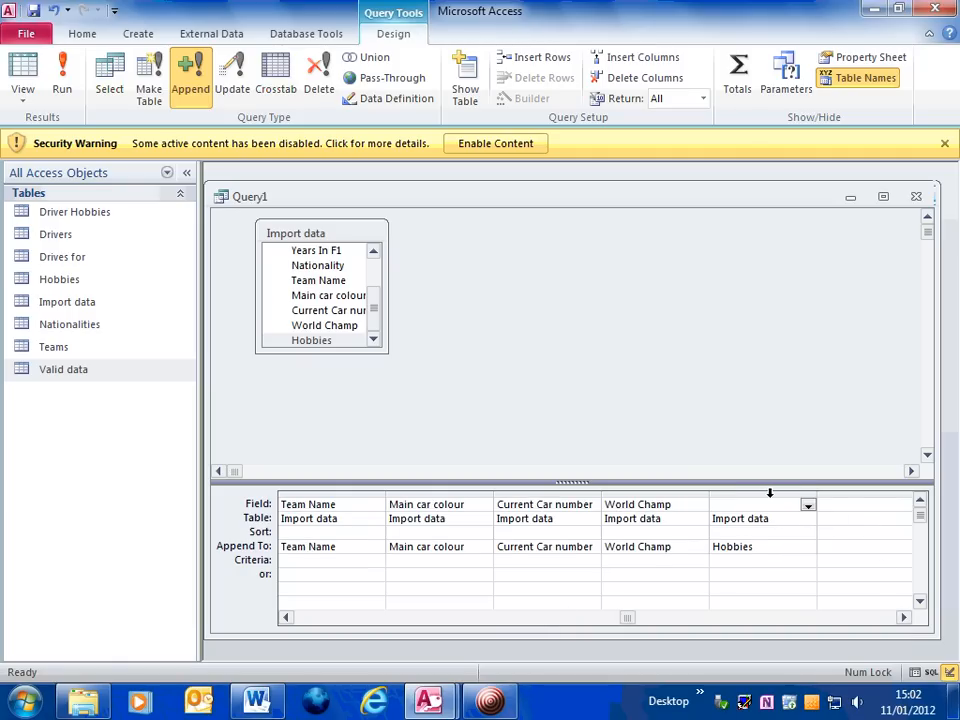
click(811, 508)
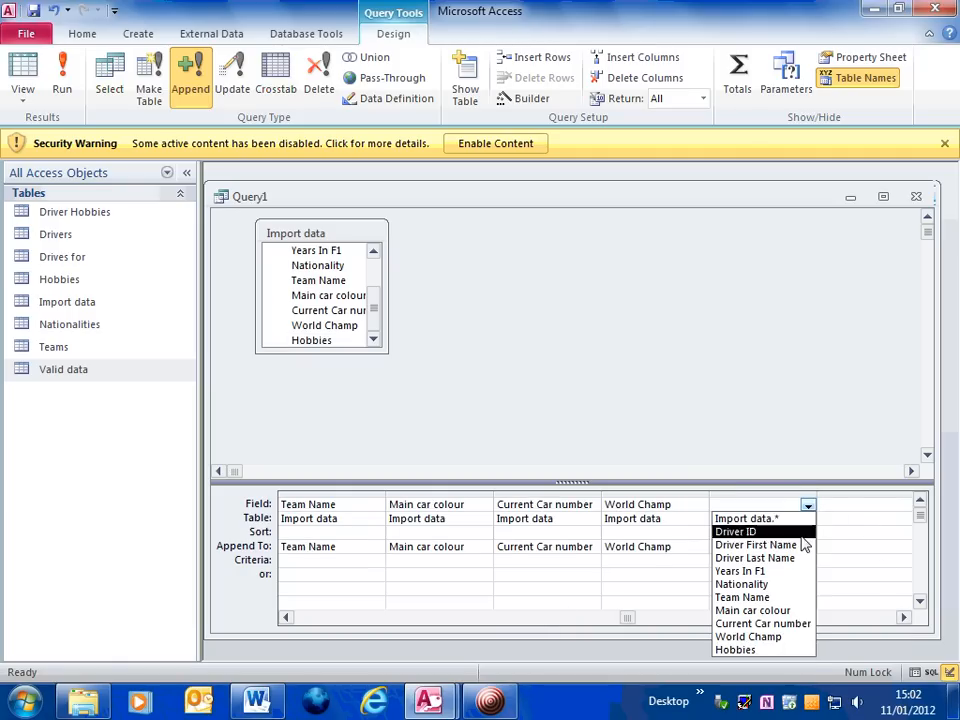
click(790, 650)
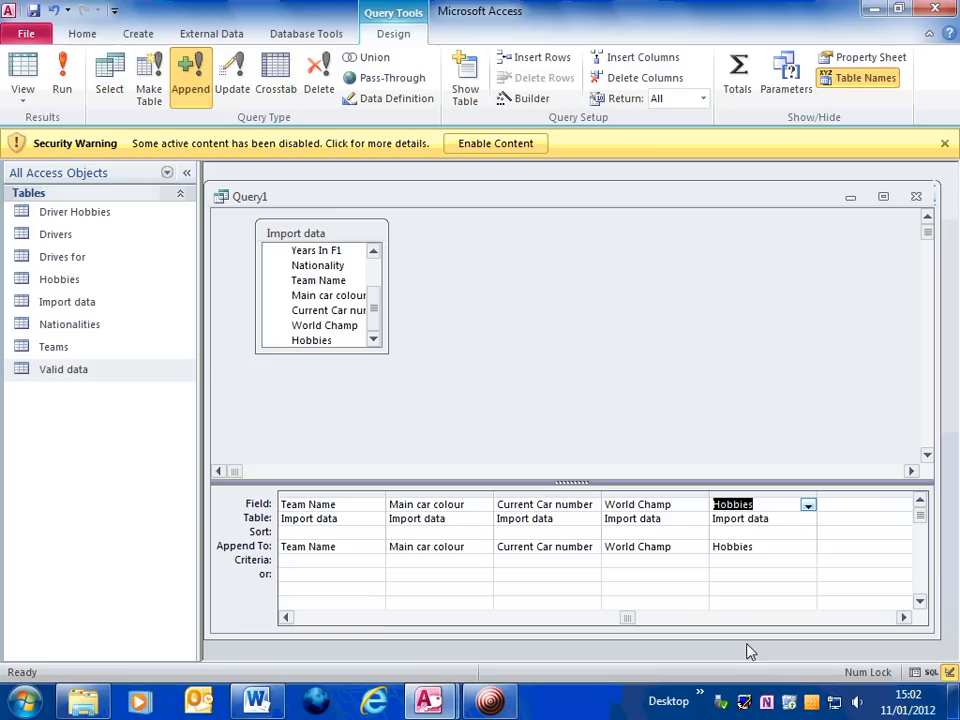
click(287, 618)
click(287, 618)
click(287, 618)
click(287, 618)
click(287, 618)
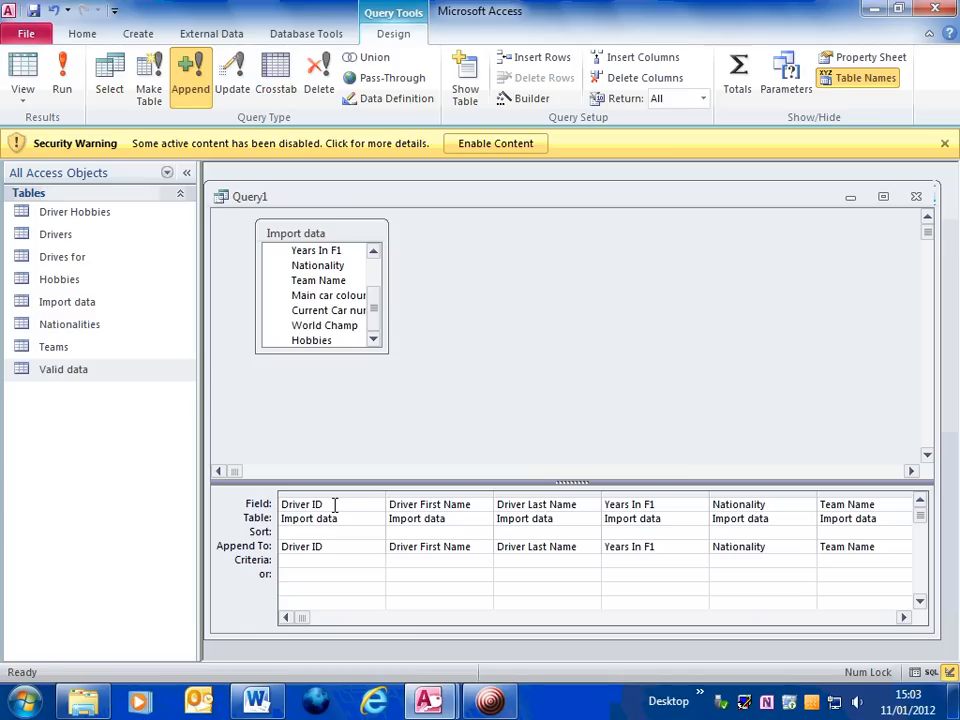
Widen the first column and enter the field expression Driver ID: [Current Car number]&'_'& Left([Driver First Name],1)
click(345, 504)
drag(386, 493, 711, 493)
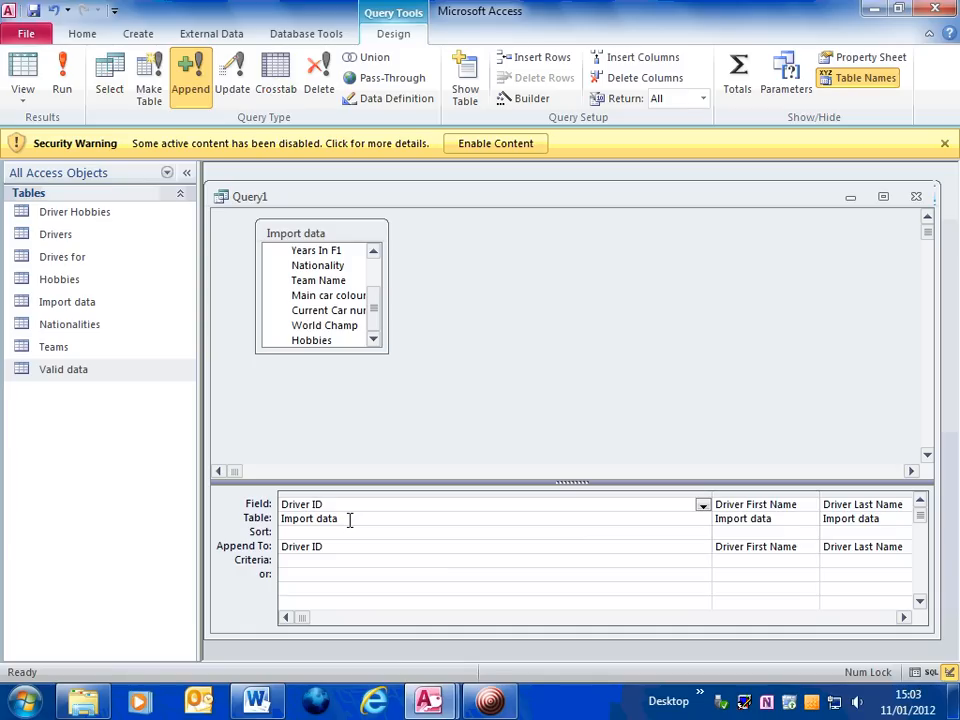
text(:)
text([)
text(Current Car Number)
key(BackSpace)
key(BackSpace)
key(BackSpace)
key(BackSpace)
key(BackSpace)
key(BackSpace)
text(number])
text(&)
text('_'&()
text([)
text(Driver)
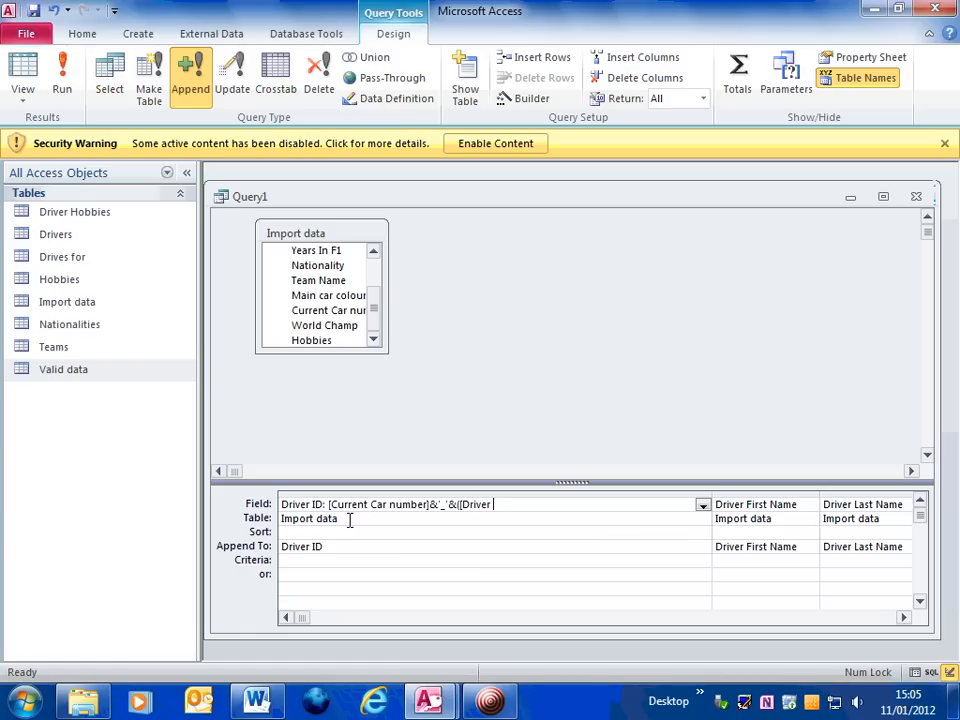
text( First )
text(Name)
text(])
text(,)
text(1)
text())
text(Lef)
text(t)
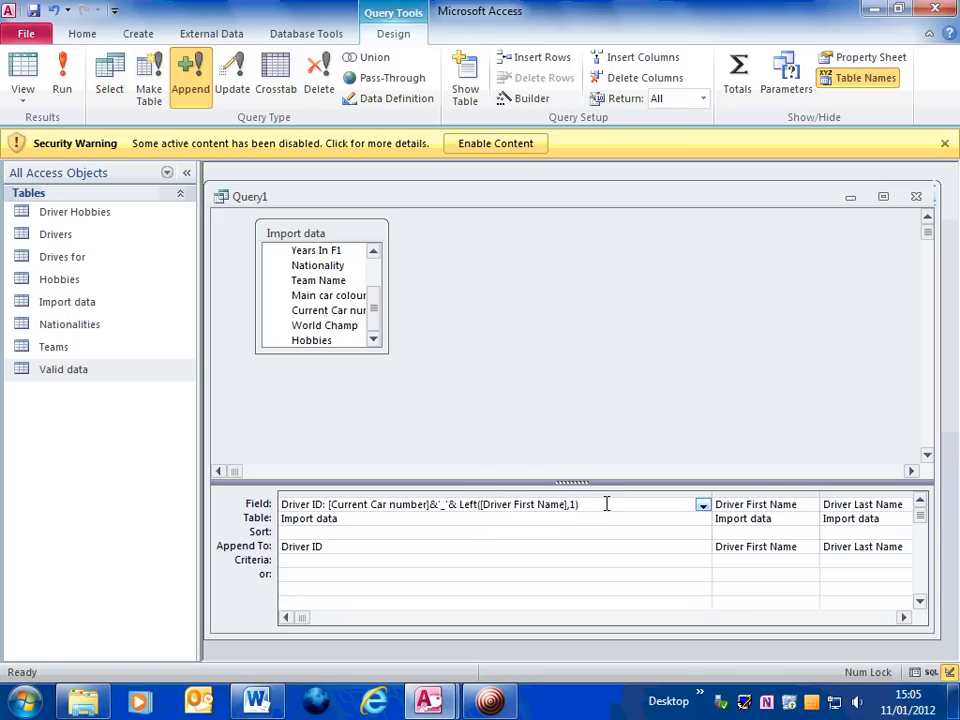
Extend the Driver ID expression with & Left([Driver Last Name],1)
text(& Left([)
key(BackSpace)
text([)
text(Driver Last Name])
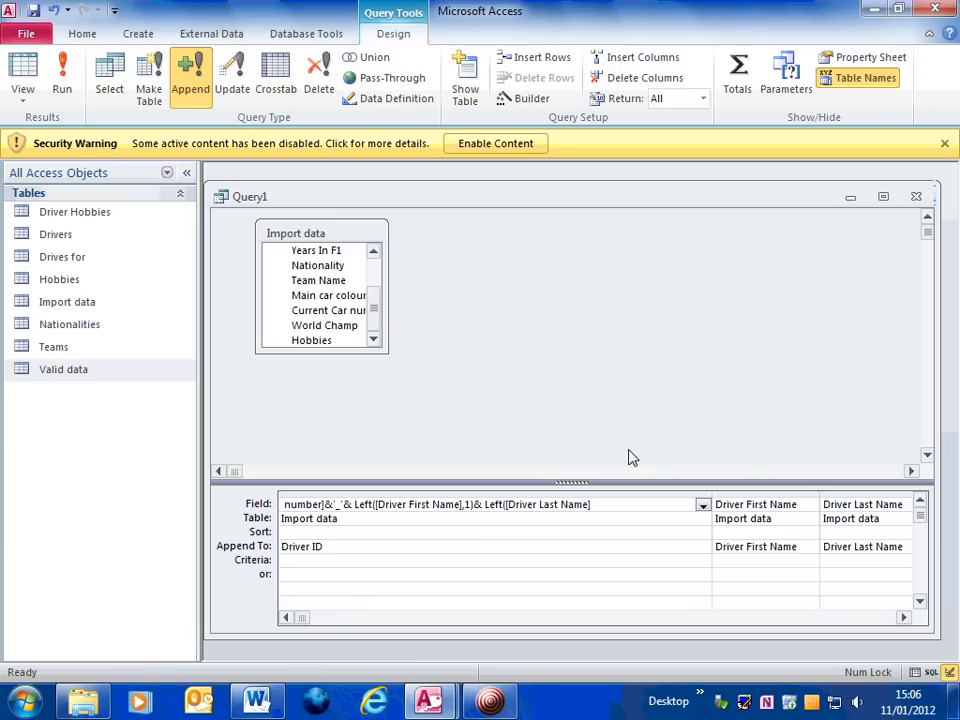
text(,1))
Adjust the quote mark around the underscore in the expression and narrow the first column again
drag(614, 504, 230, 502)
click(340, 503)
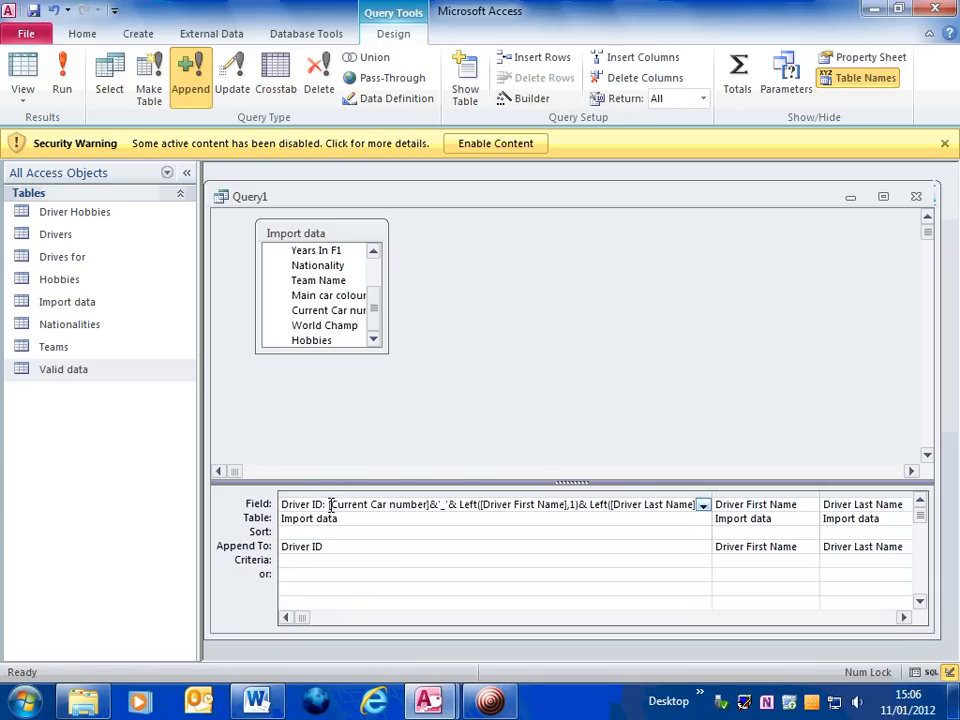
drag(331, 504, 427, 508)
click(440, 505)
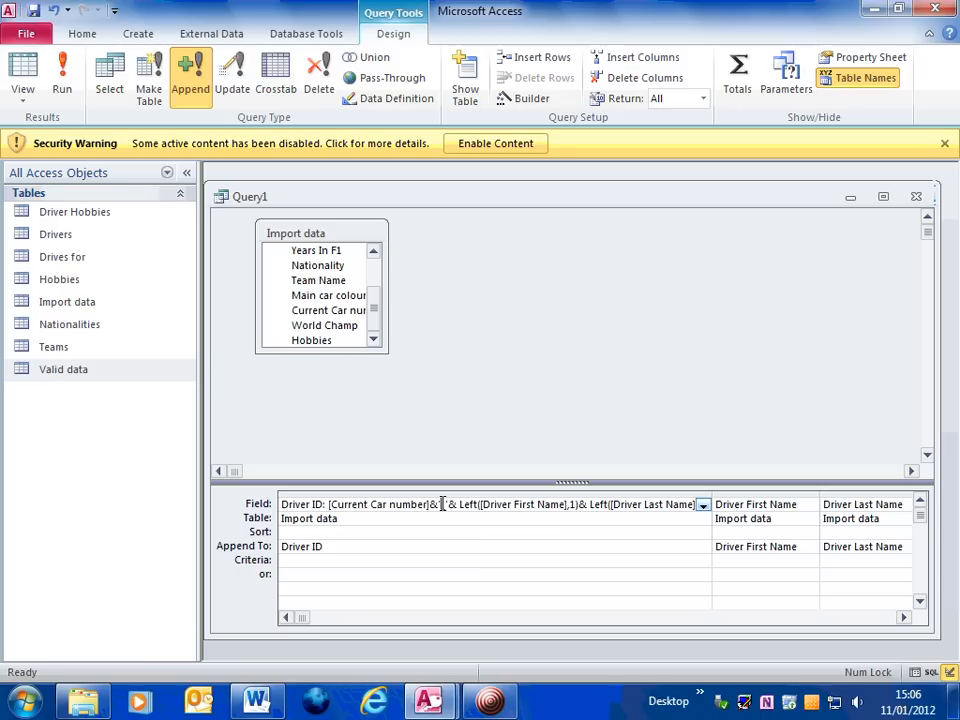
text('_)
drag(483, 505, 577, 510)
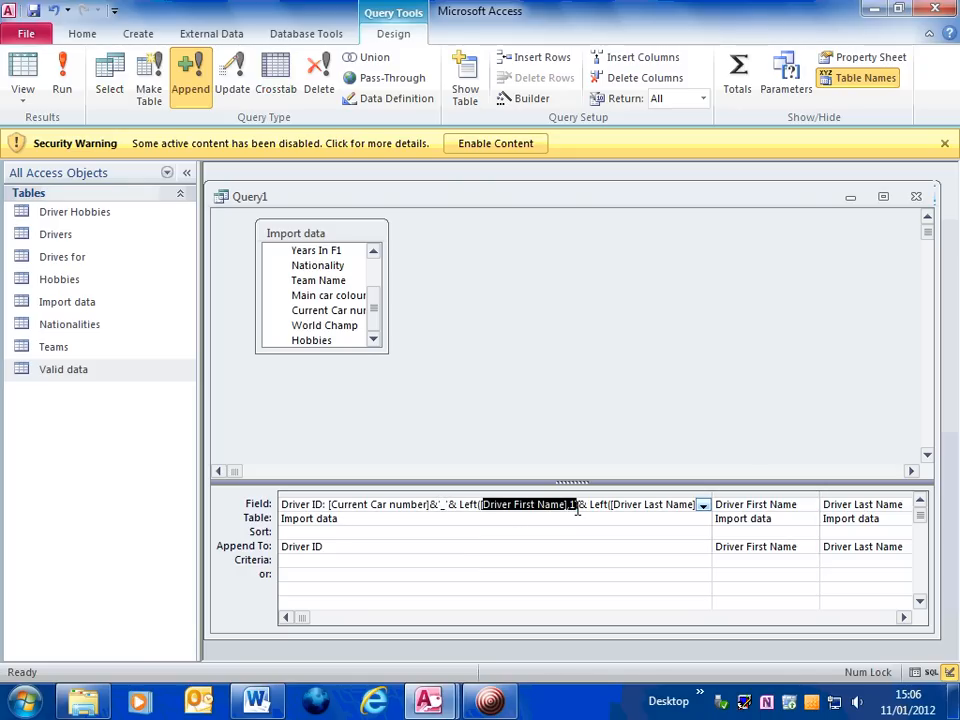
drag(615, 505, 703, 507)
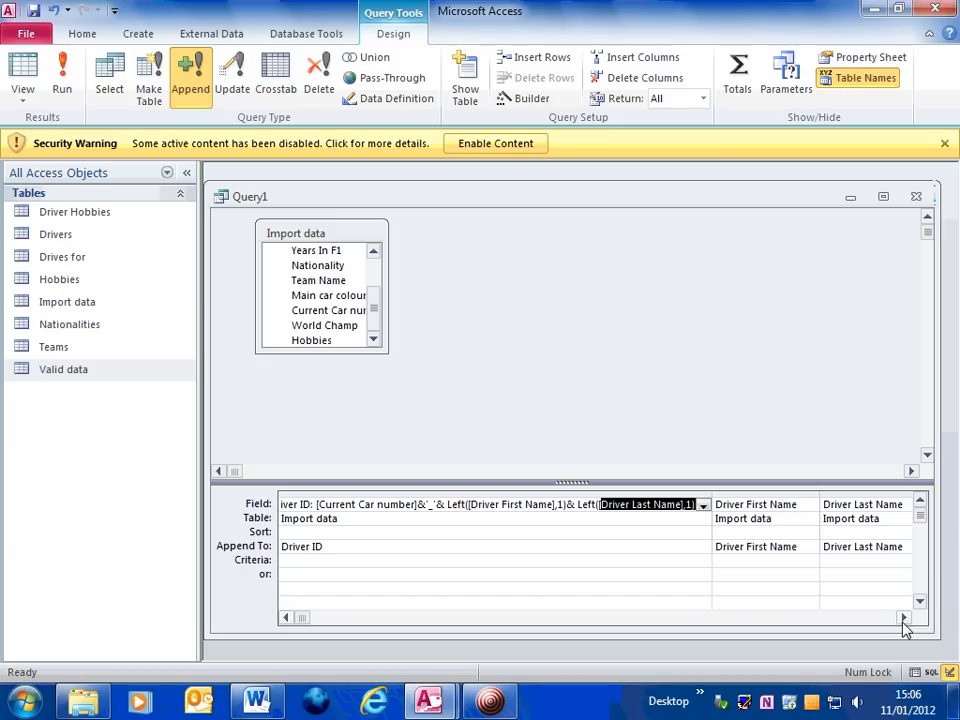
drag(711, 496, 358, 495)
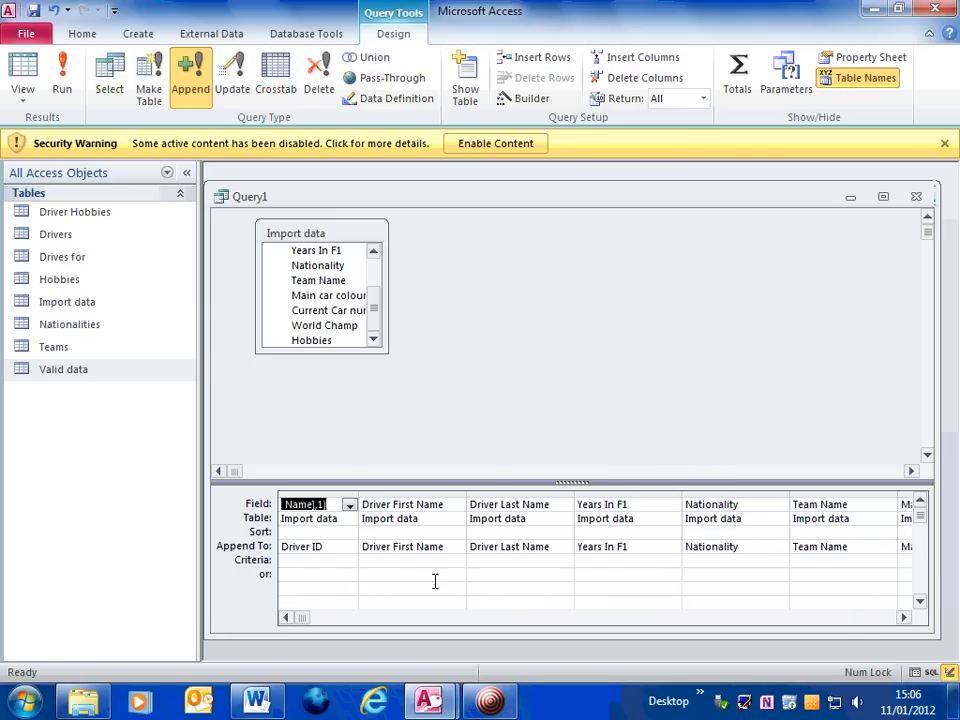
Set the criteria for the Years In F1 column to <25
click(903, 621)
click(903, 621)
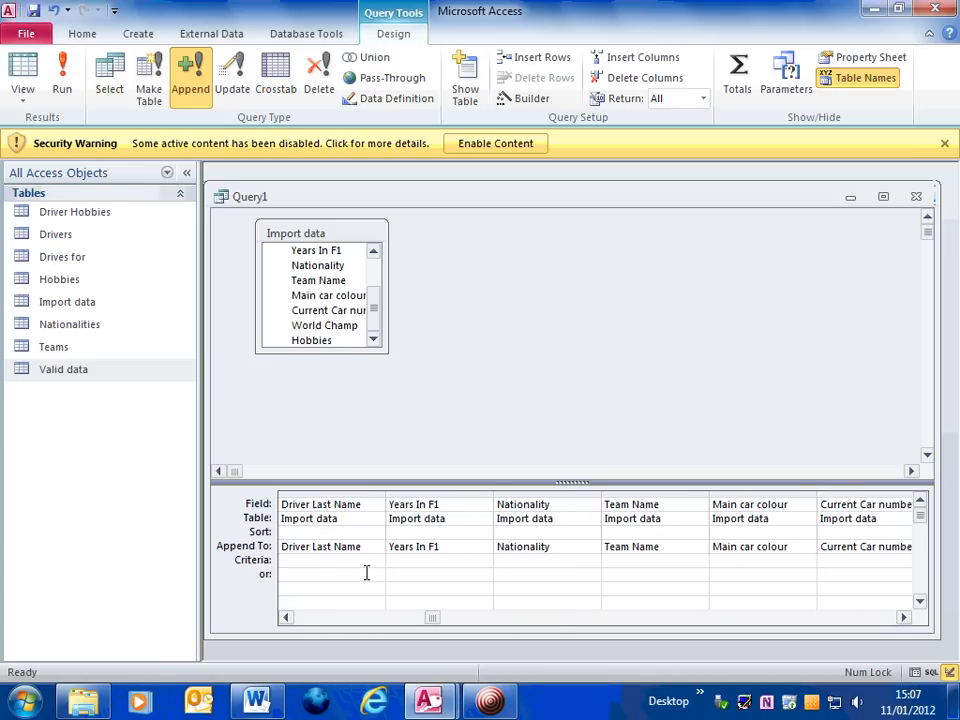
click(285, 617)
click(285, 617)
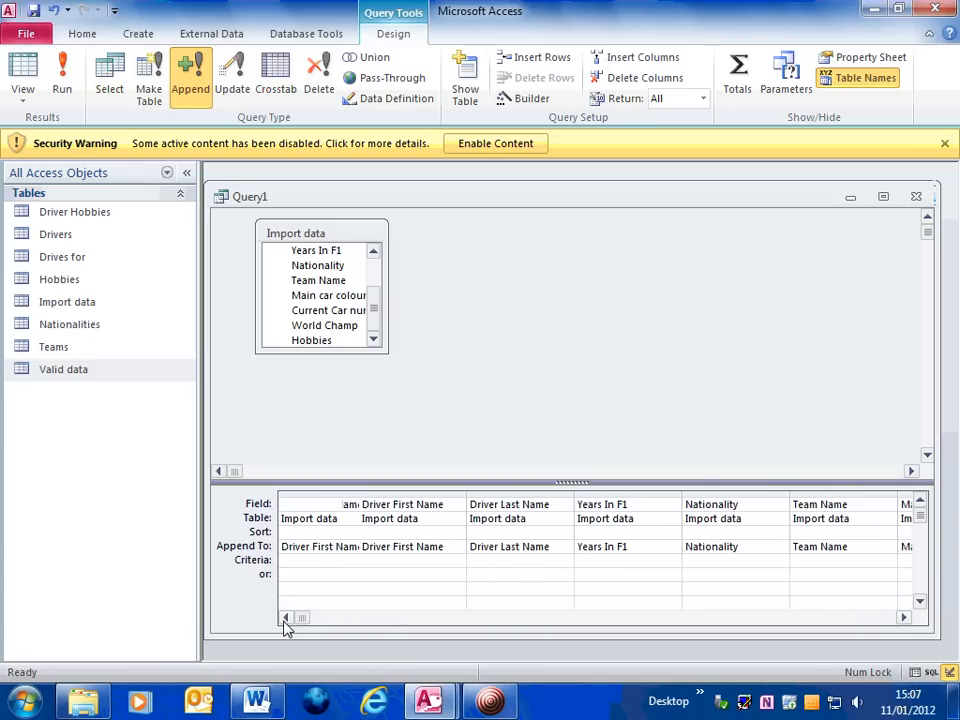
key(ctrl+v)
click(614, 562)
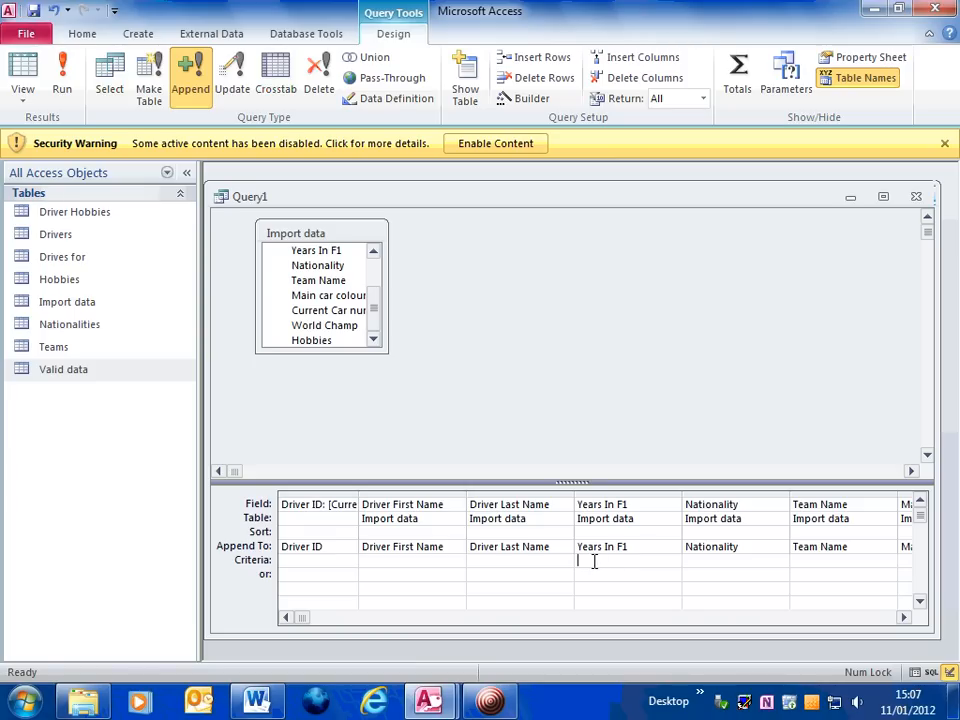
text(<25)
Scroll through the design grid to review all the columns
click(904, 619)
click(904, 619)
click(904, 619)
click(904, 619)
click(904, 619)
click(904, 619)
click(287, 619)
click(287, 619)
click(287, 619)
click(287, 619)
click(287, 619)
click(287, 619)
Close the query, saving it as Append Valid data
click(916, 197)
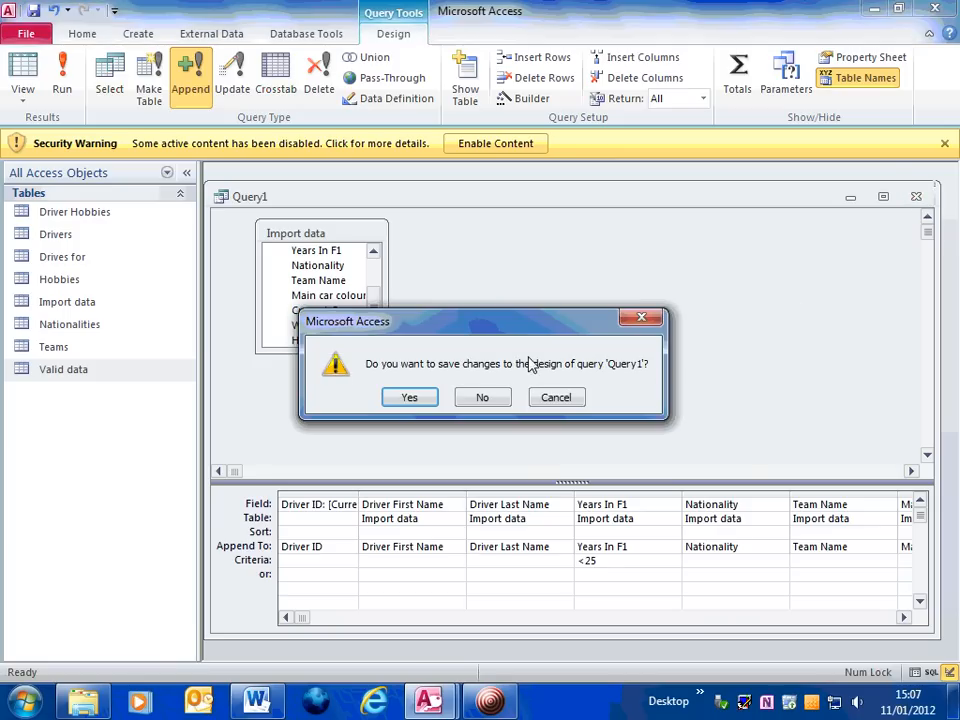
click(412, 398)
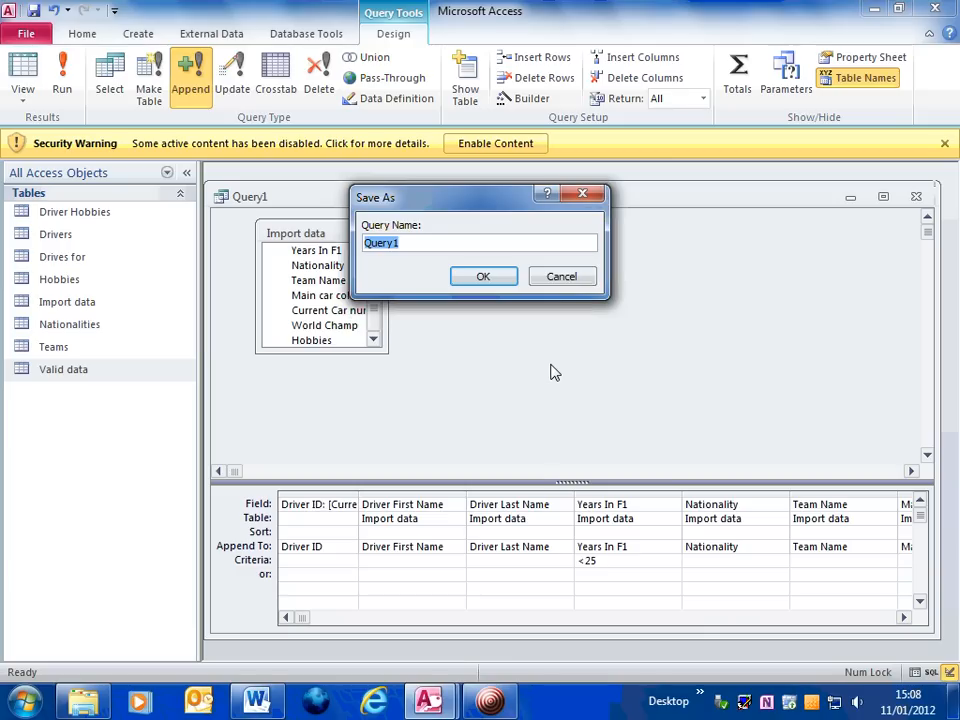
text(Apend Valid data)
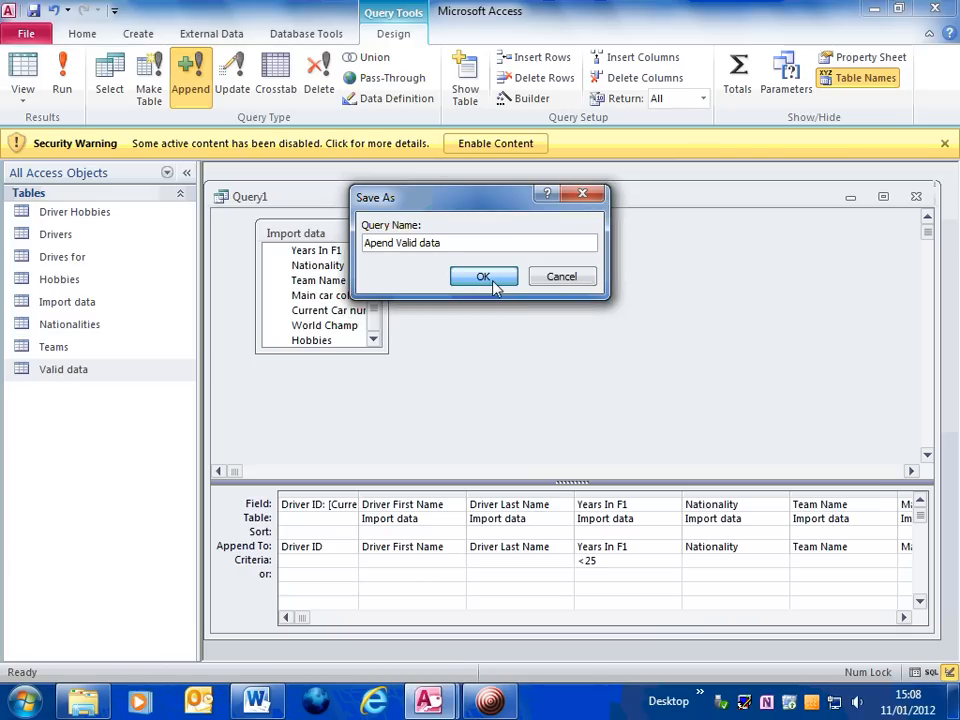
click(377, 244)
text(p)
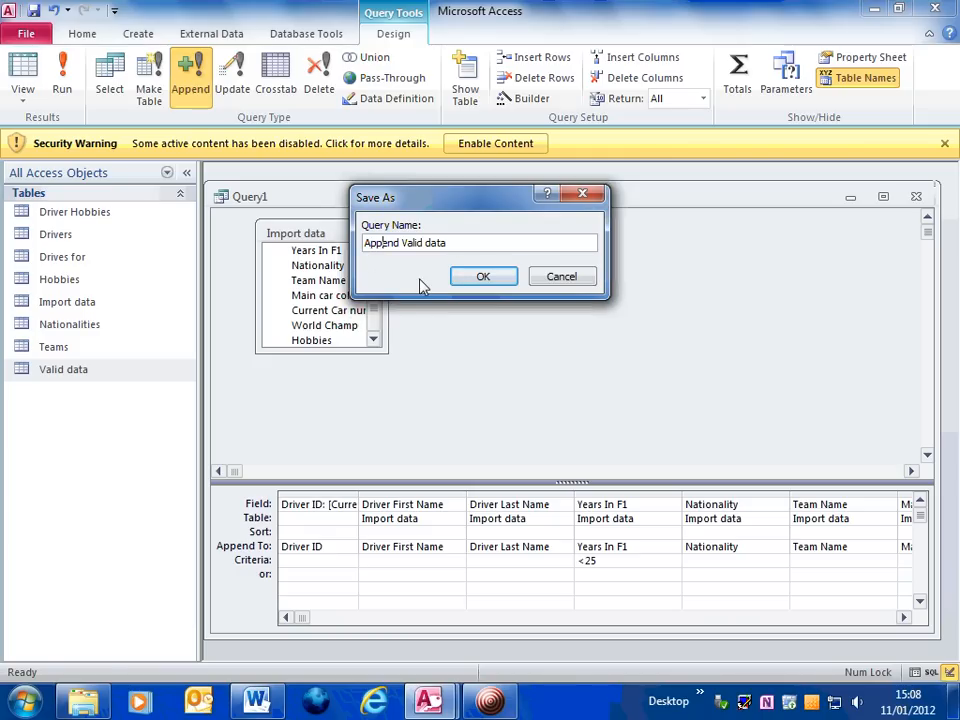
click(486, 279)
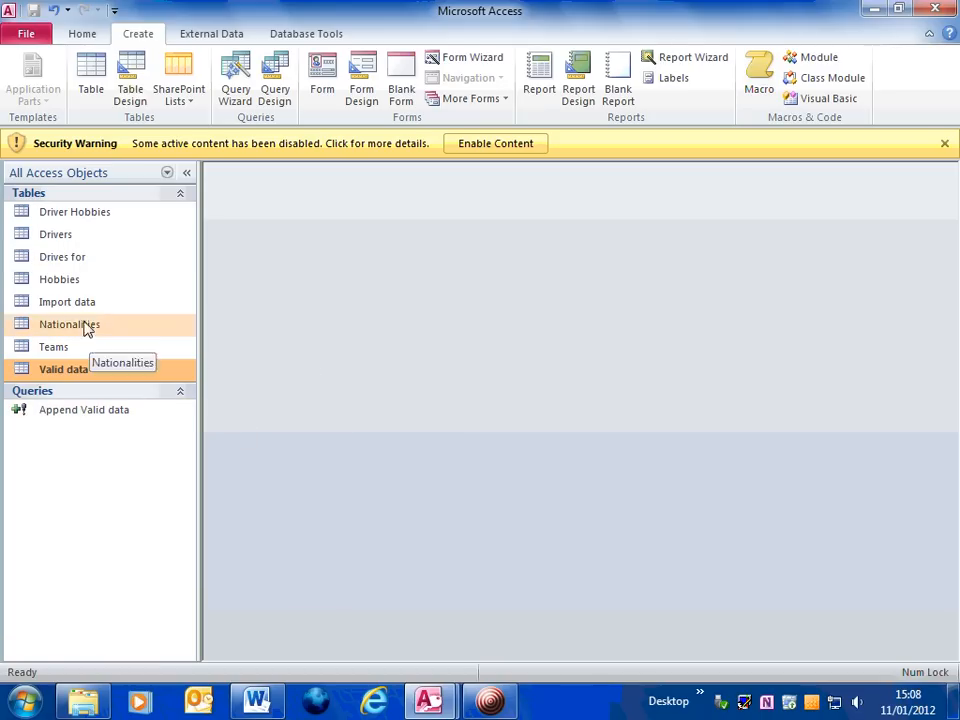
Open the Import data table
double_click(28, 302)
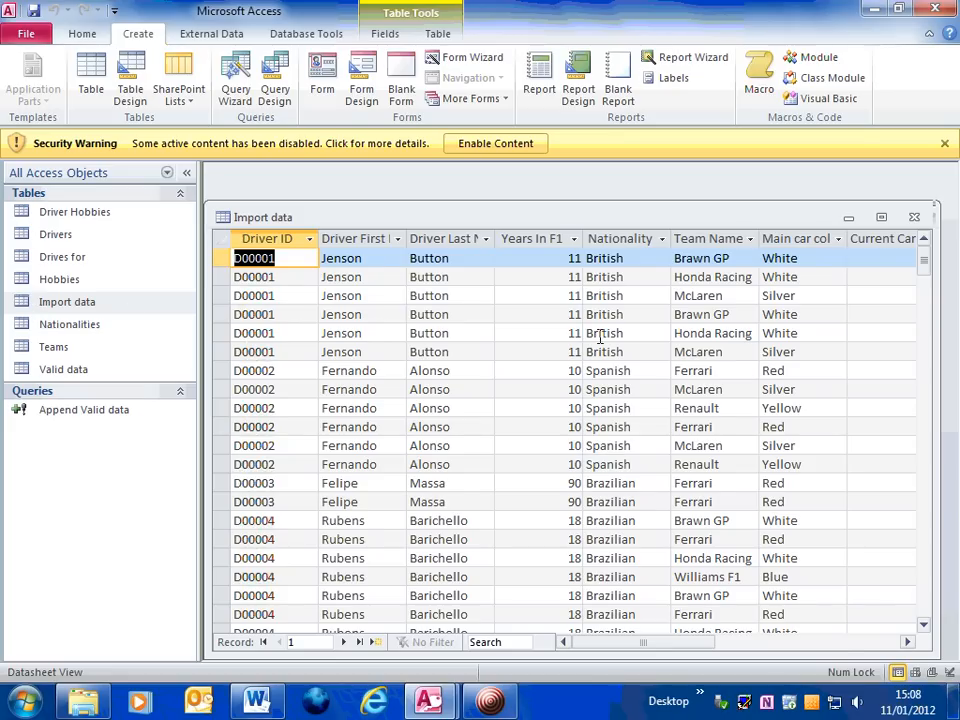
Scroll through the Import data records to the last row, then close the table
scroll(605, 335, down, 4)
scroll(600, 338, down, 2)
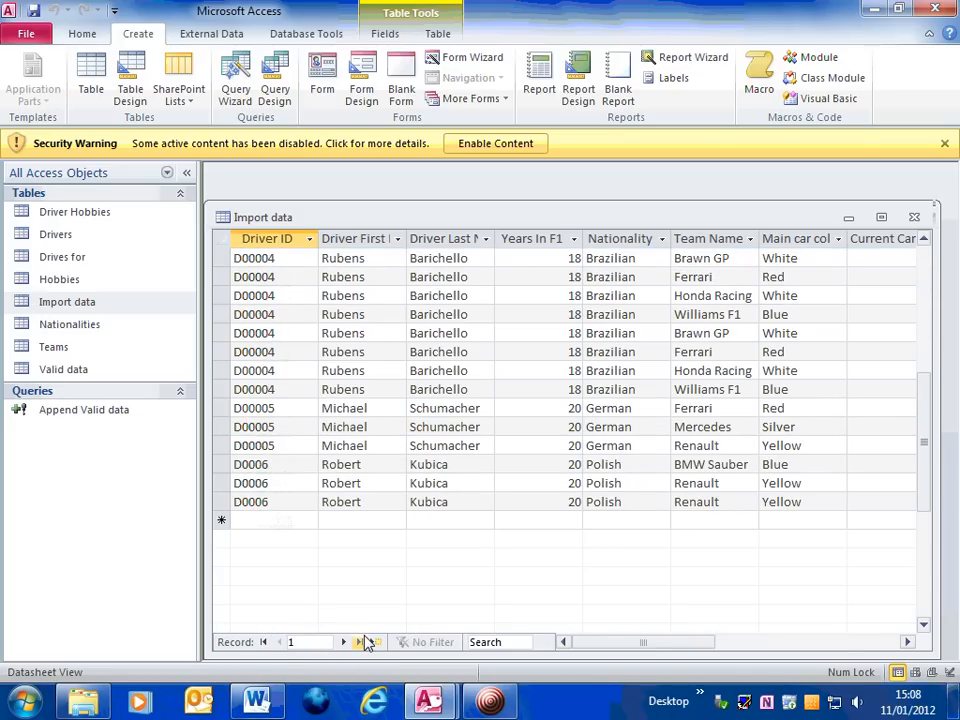
click(362, 642)
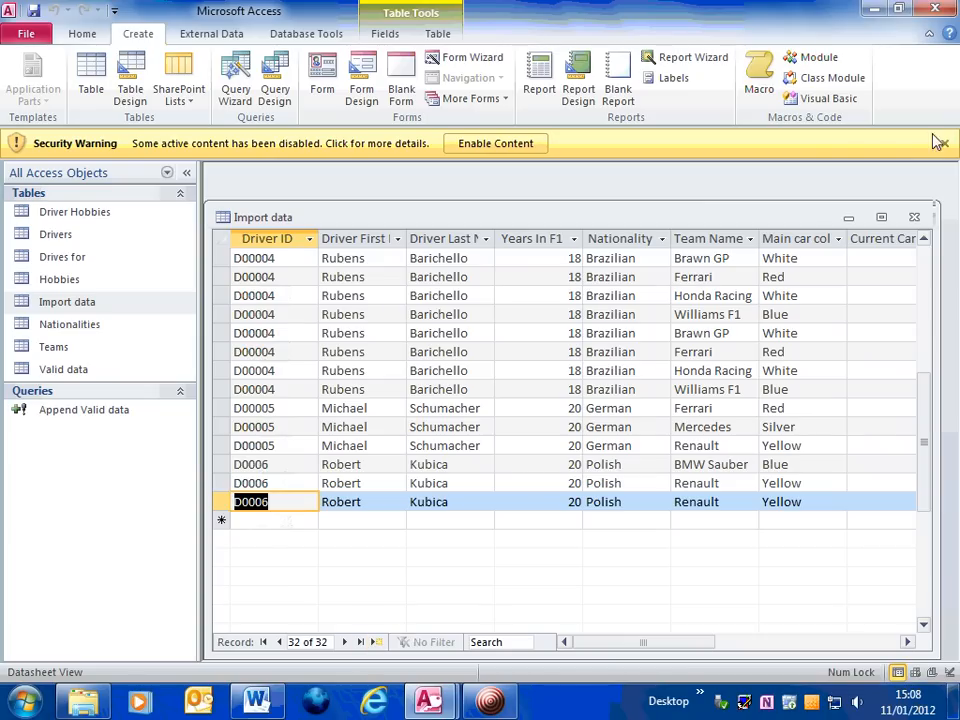
click(915, 218)
Open the Valid data table to inspect its contents, then close it
double_click(36, 370)
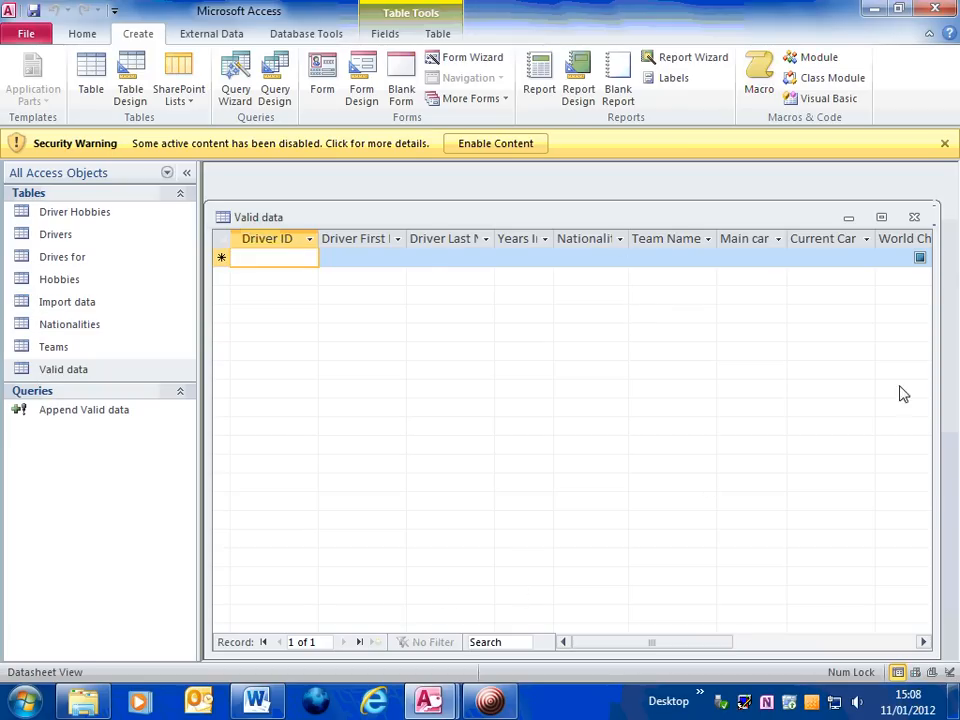
click(914, 217)
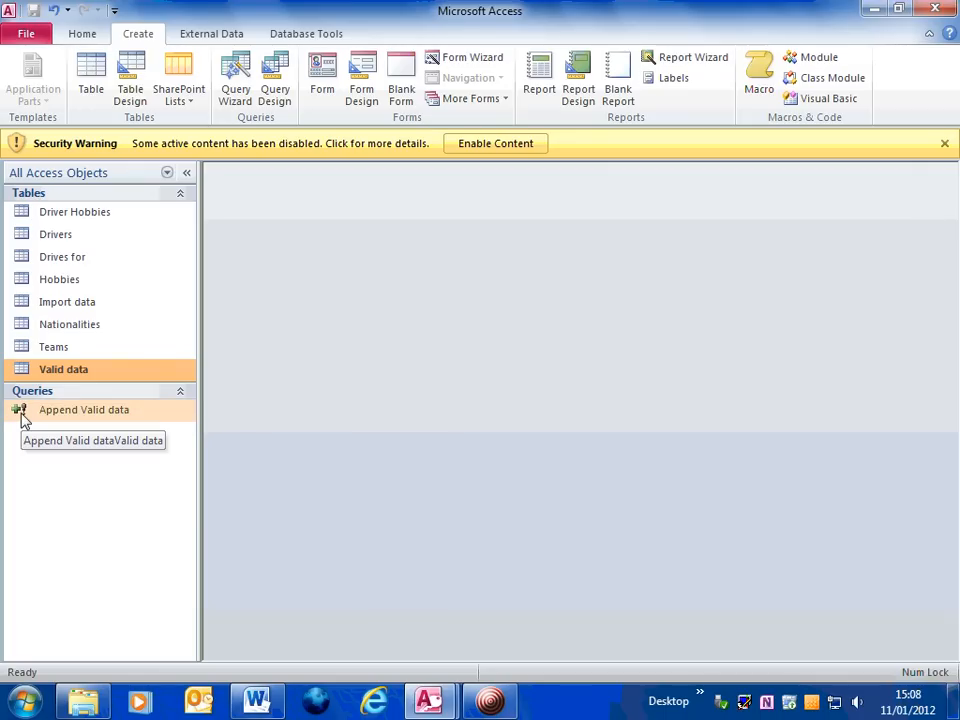
Try running the Append Valid data query, reopening and closing the Valid data table in between
double_click(24, 418)
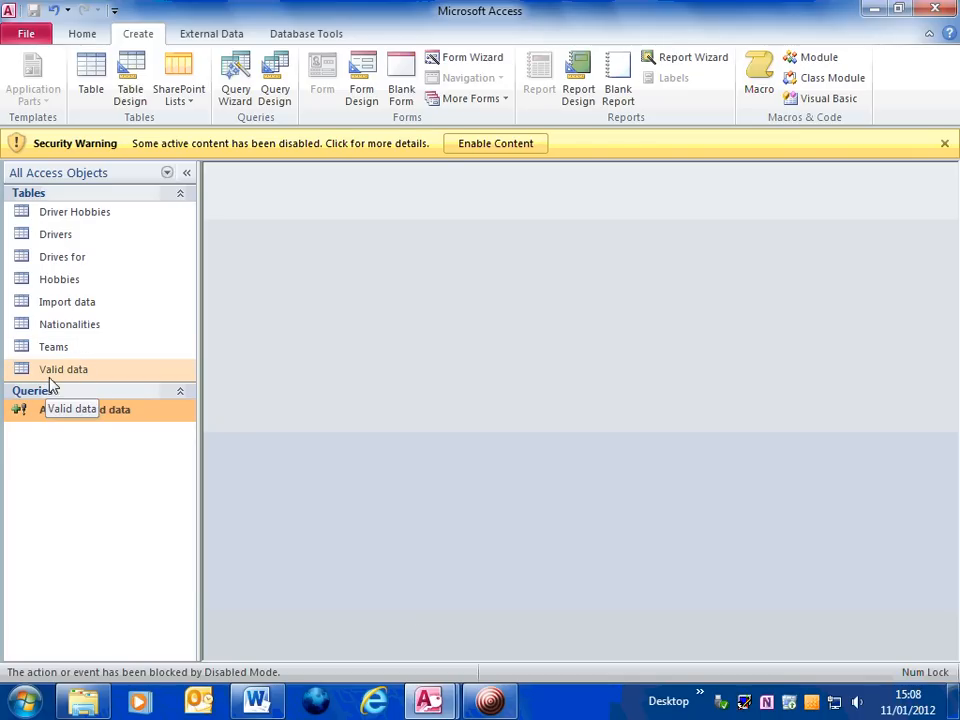
click(25, 370)
double_click(25, 370)
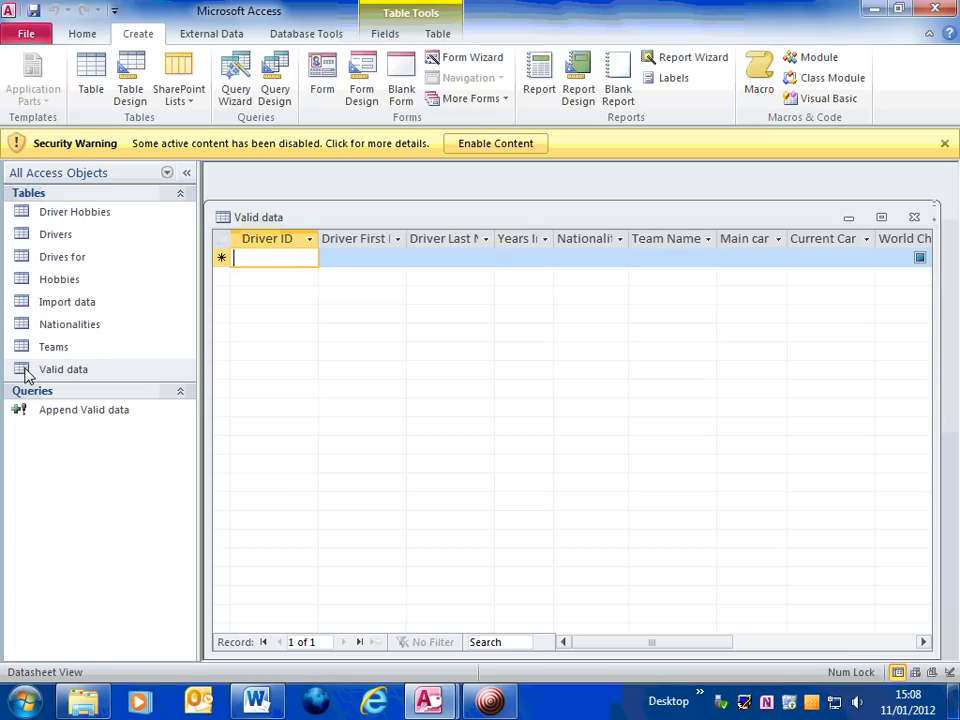
click(911, 216)
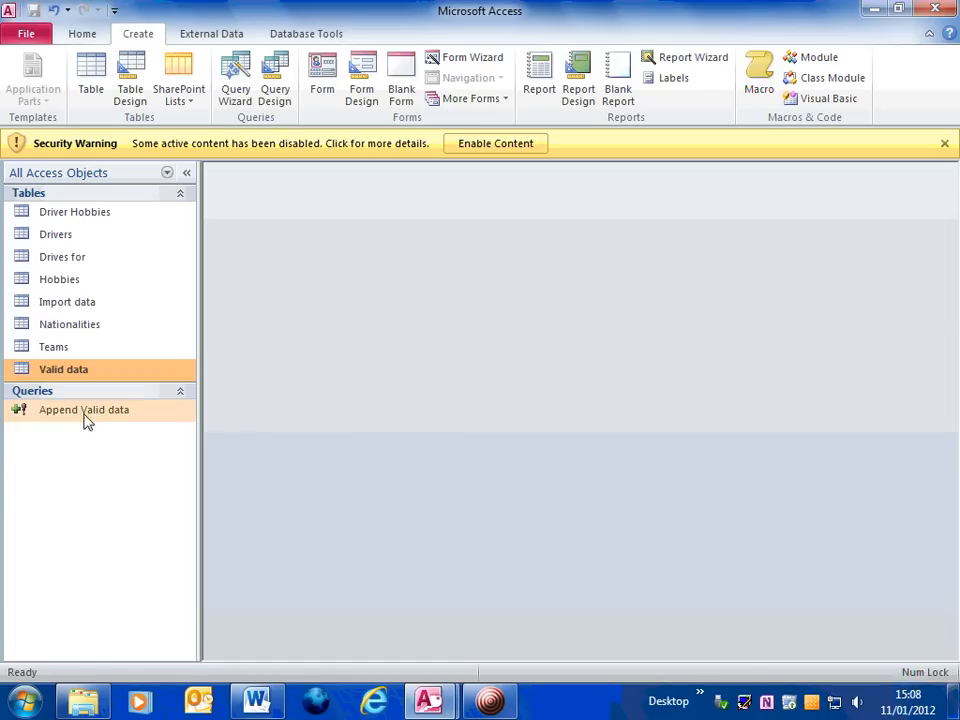
double_click(37, 413)
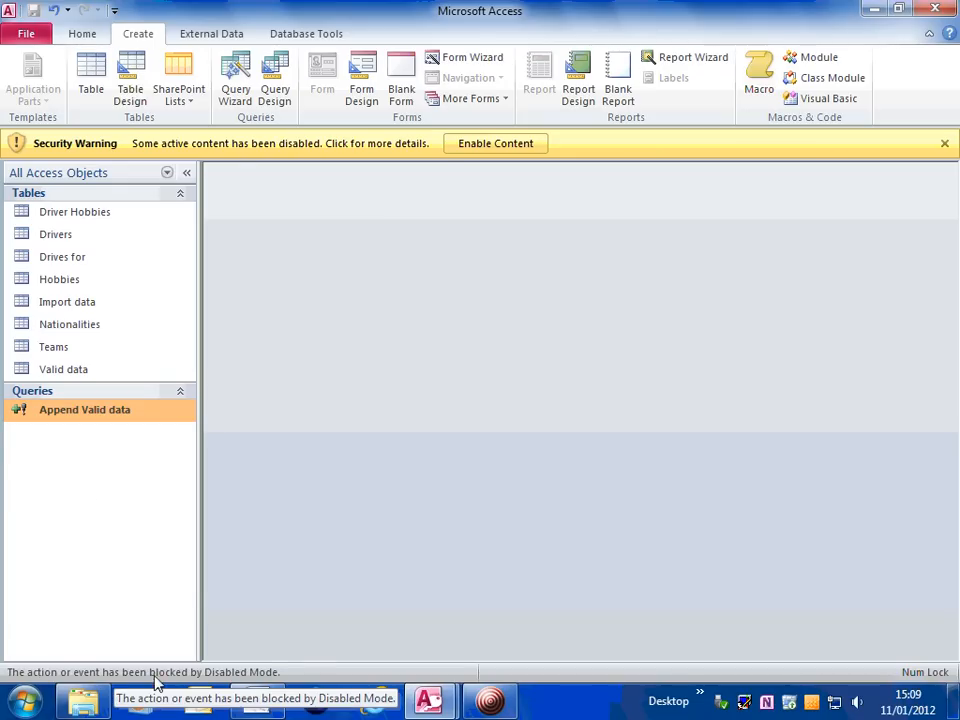
Enable the database content and run the Append Valid data query, confirming both append prompts
click(500, 144)
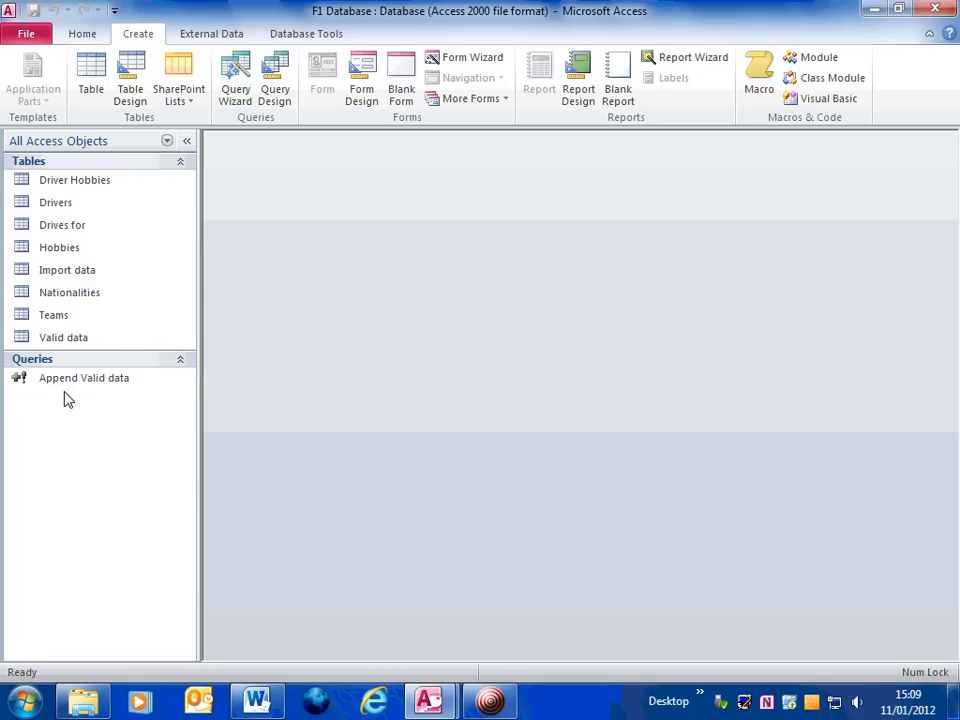
double_click(32, 385)
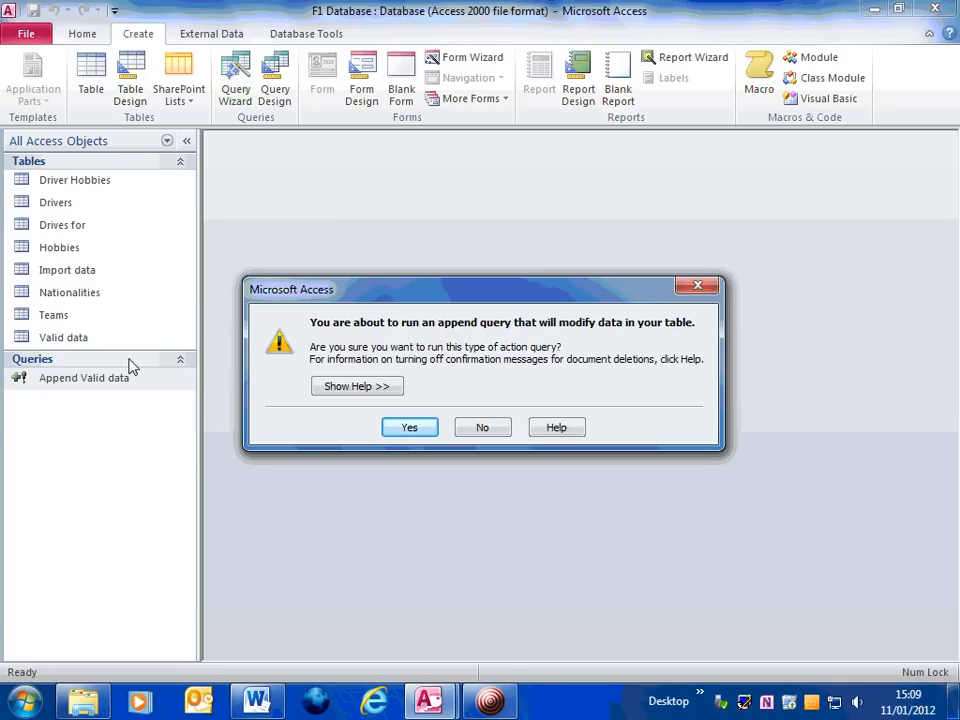
click(408, 429)
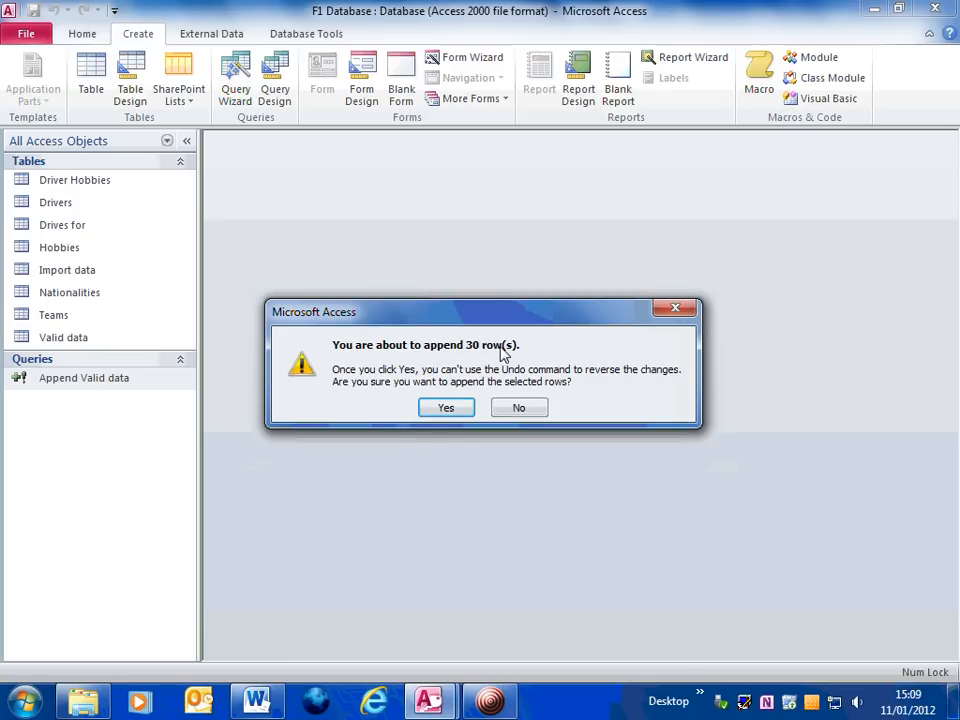
click(447, 408)
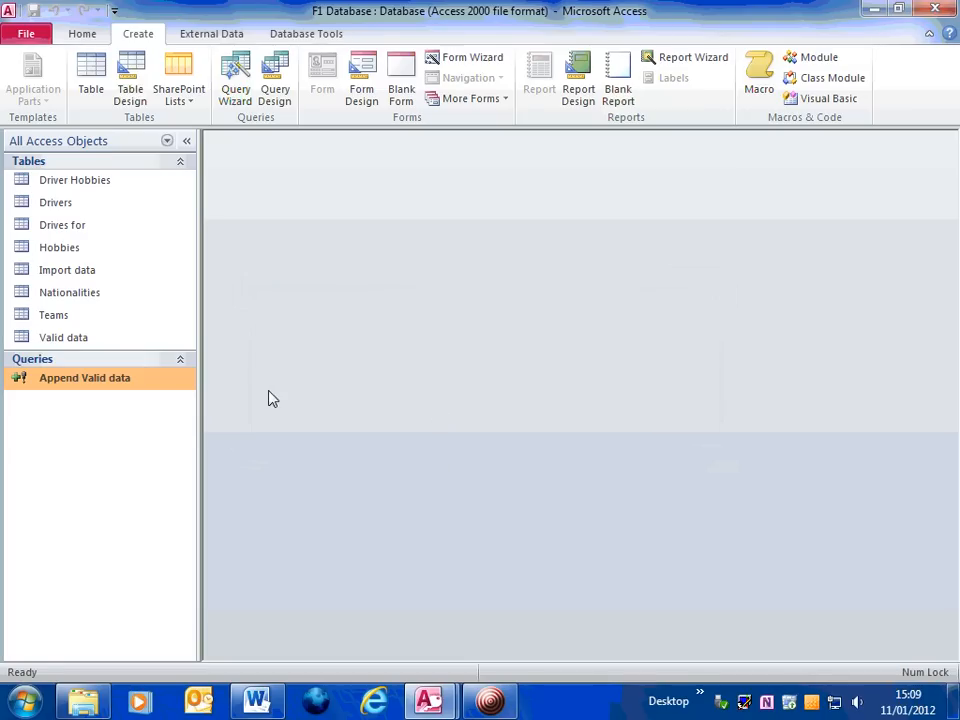
Open the Valid data table to review the appended records, then close it
click(27, 340)
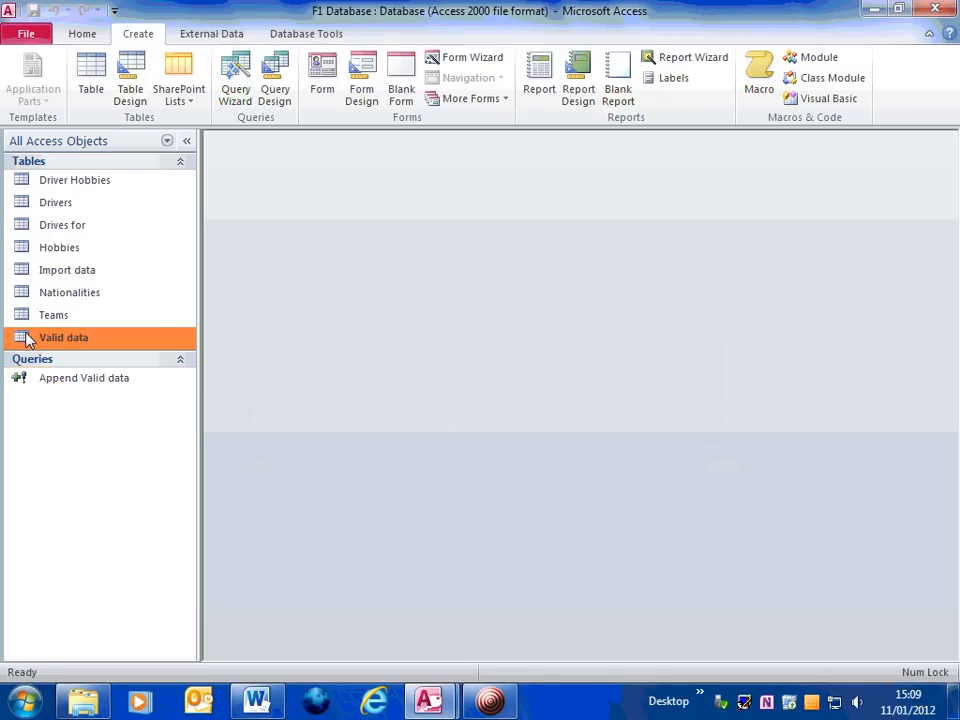
double_click(27, 340)
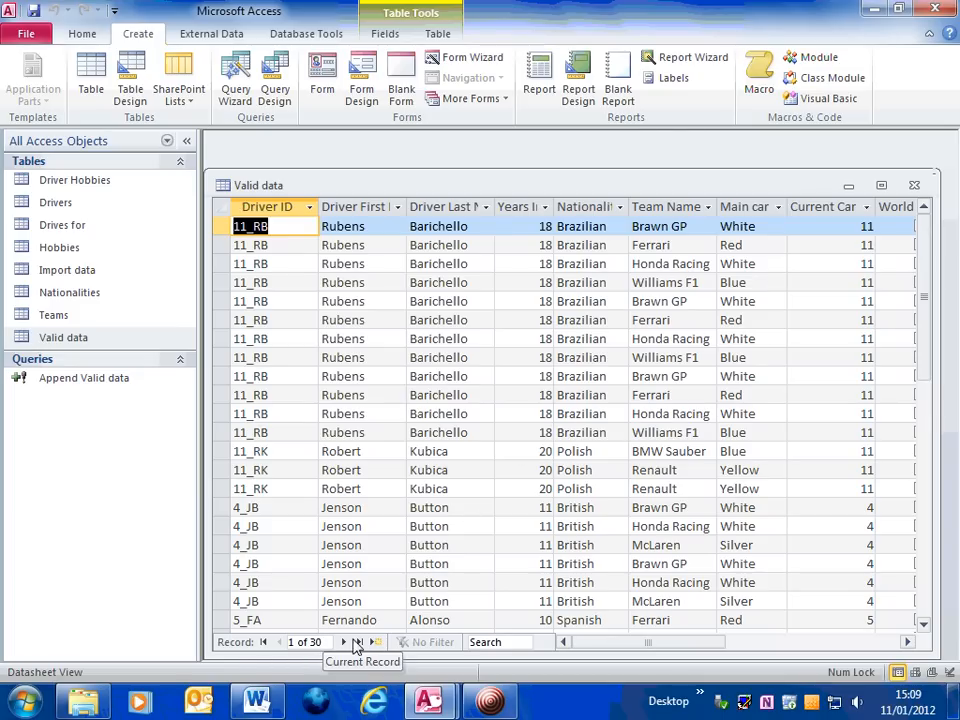
click(914, 186)
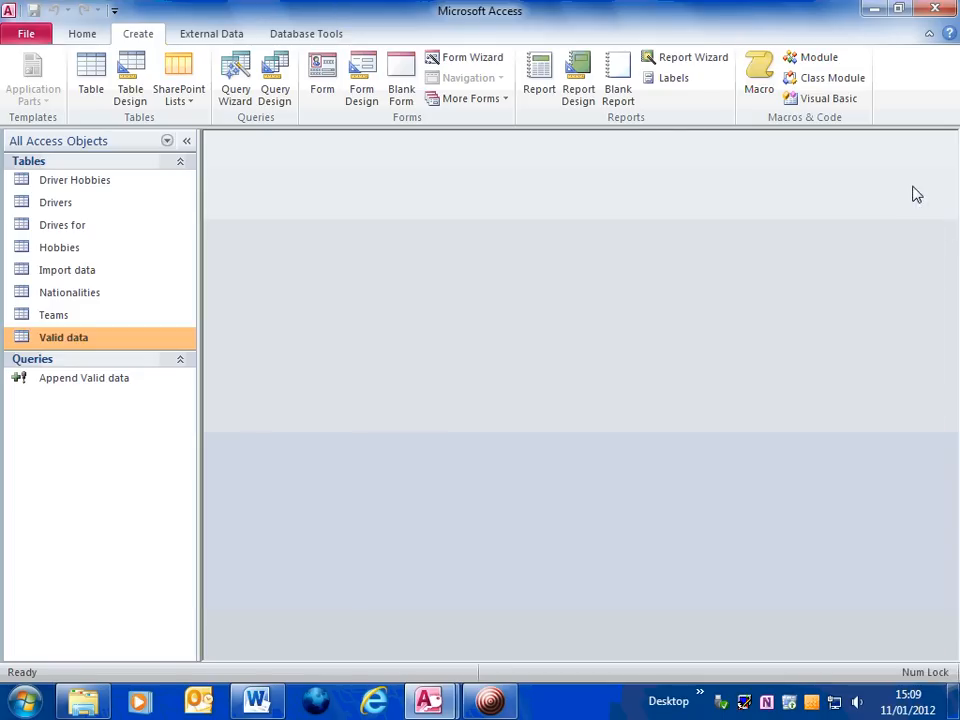
Open the Import data table to compare its Years In F1 values, then close it
double_click(27, 271)
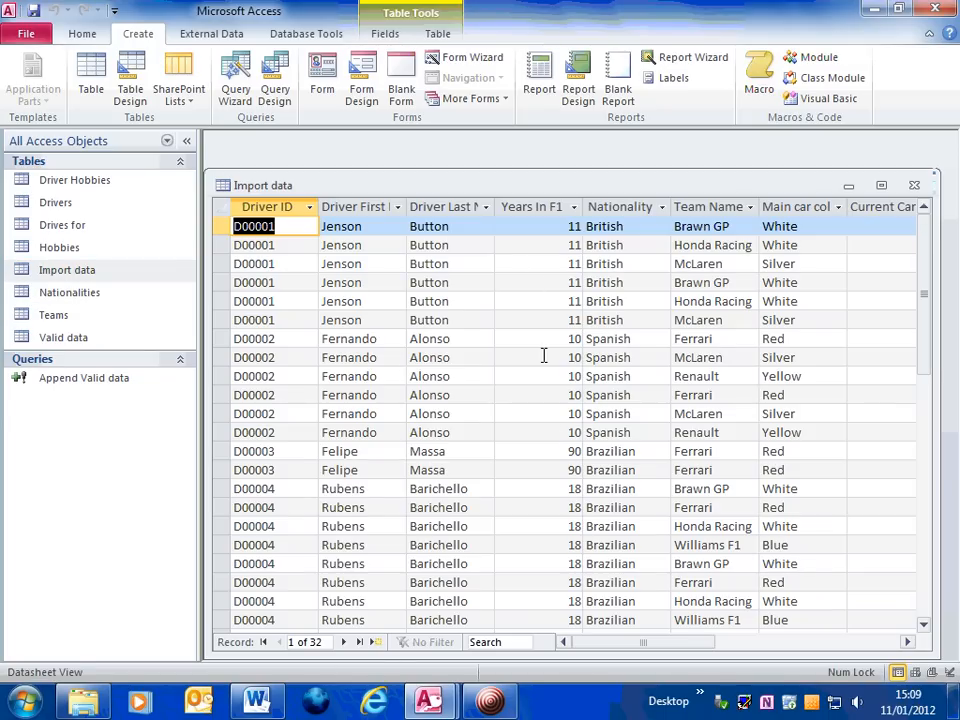
click(566, 452)
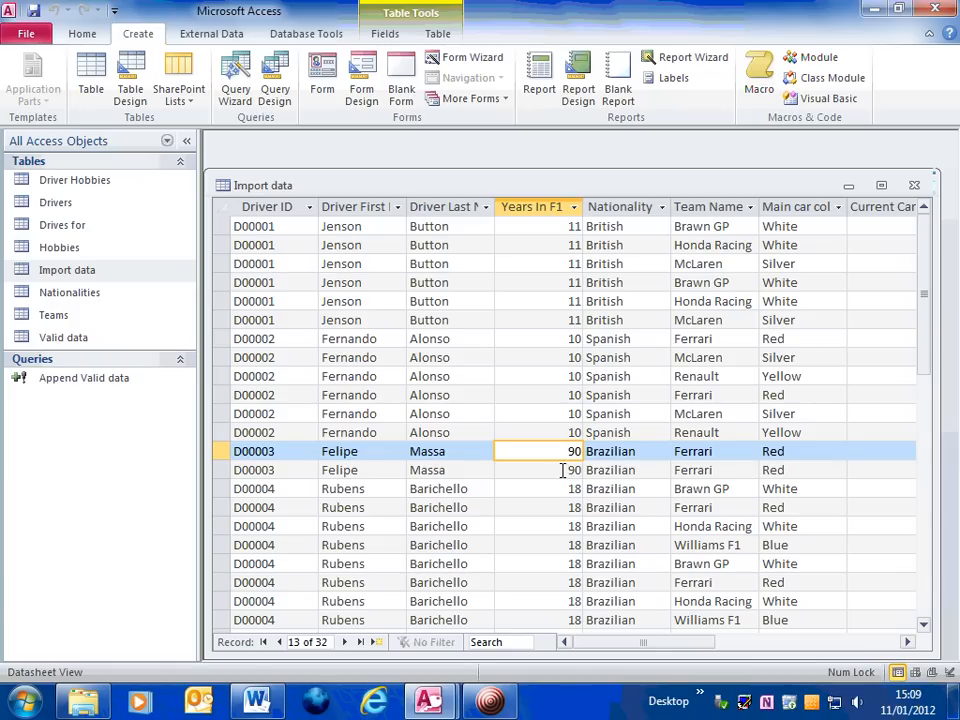
click(914, 185)
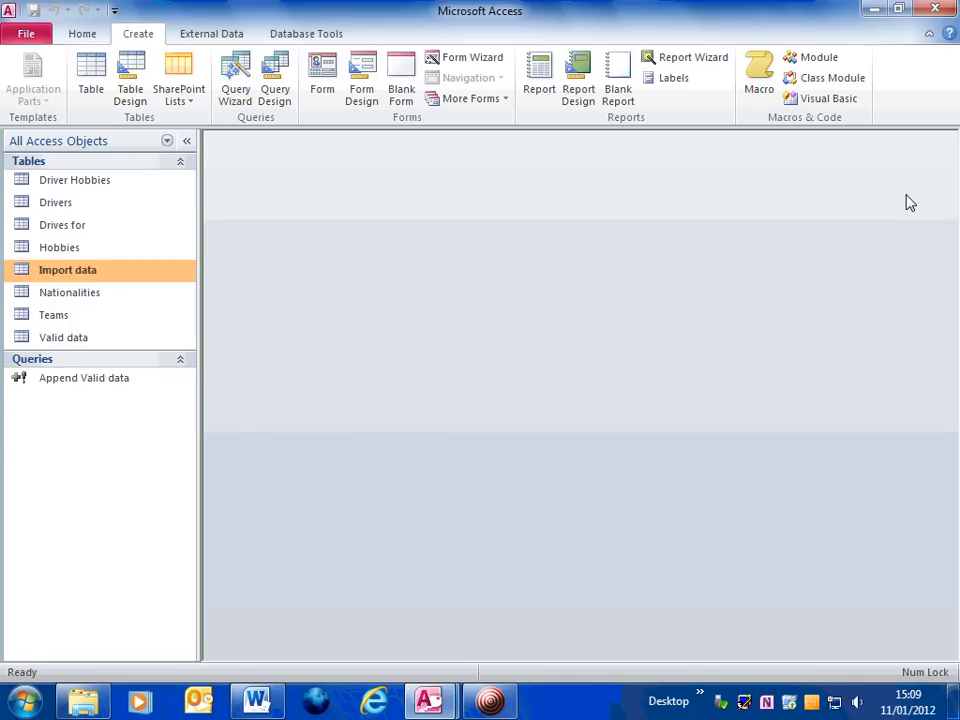
Reopen the Valid data table, inspect the generated Driver IDs and other fields across all rows, then close it
double_click(31, 341)
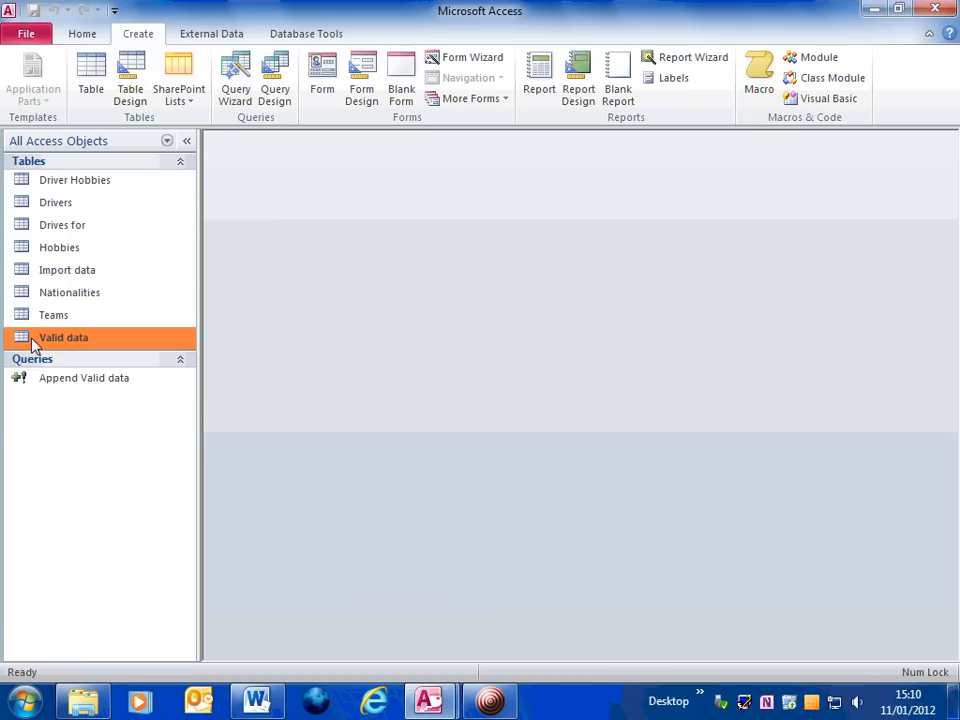
scroll(600, 372, down, 4)
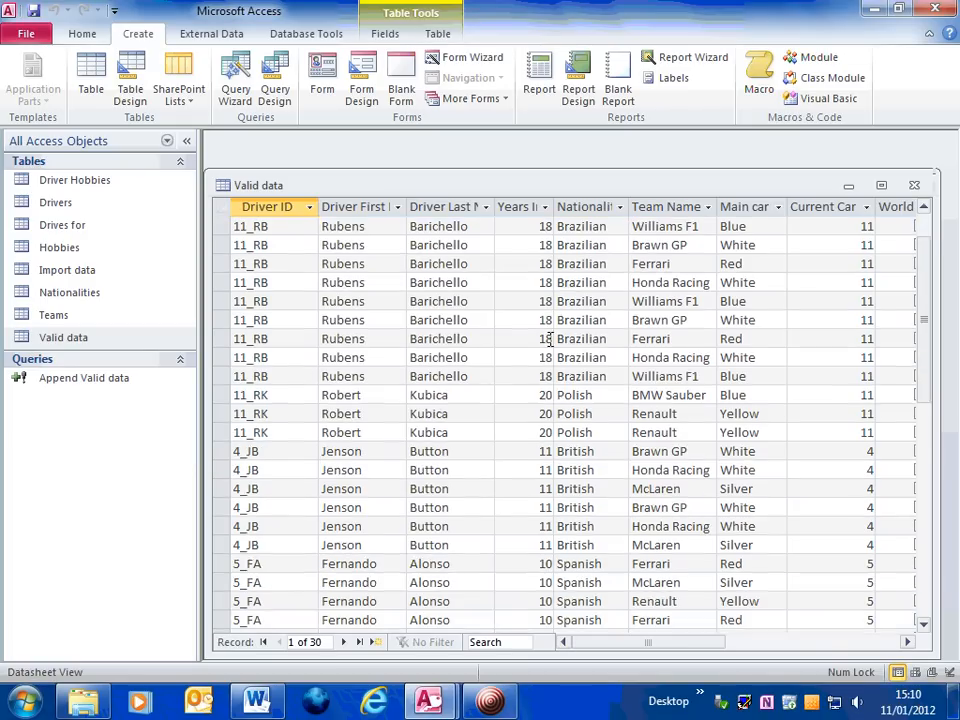
scroll(536, 370, up, 4)
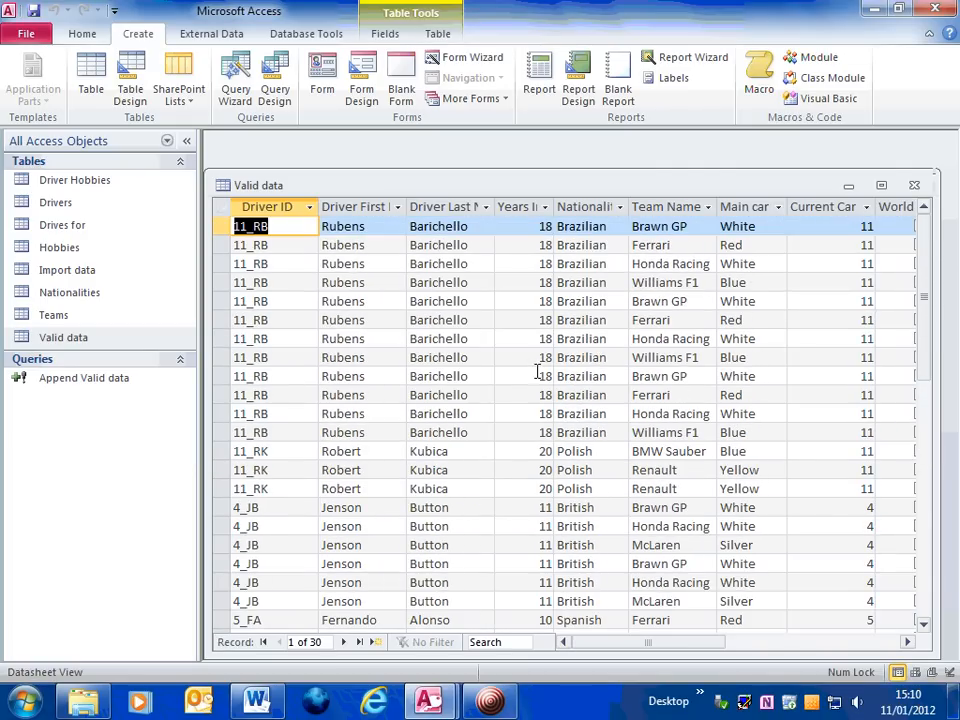
click(282, 225)
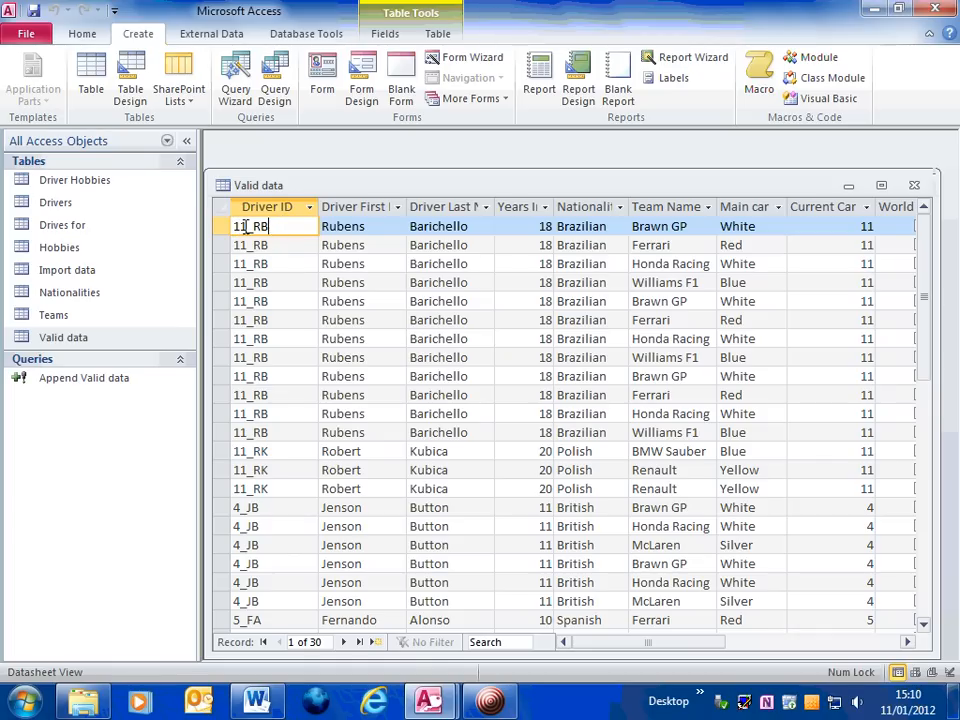
double_click(866, 227)
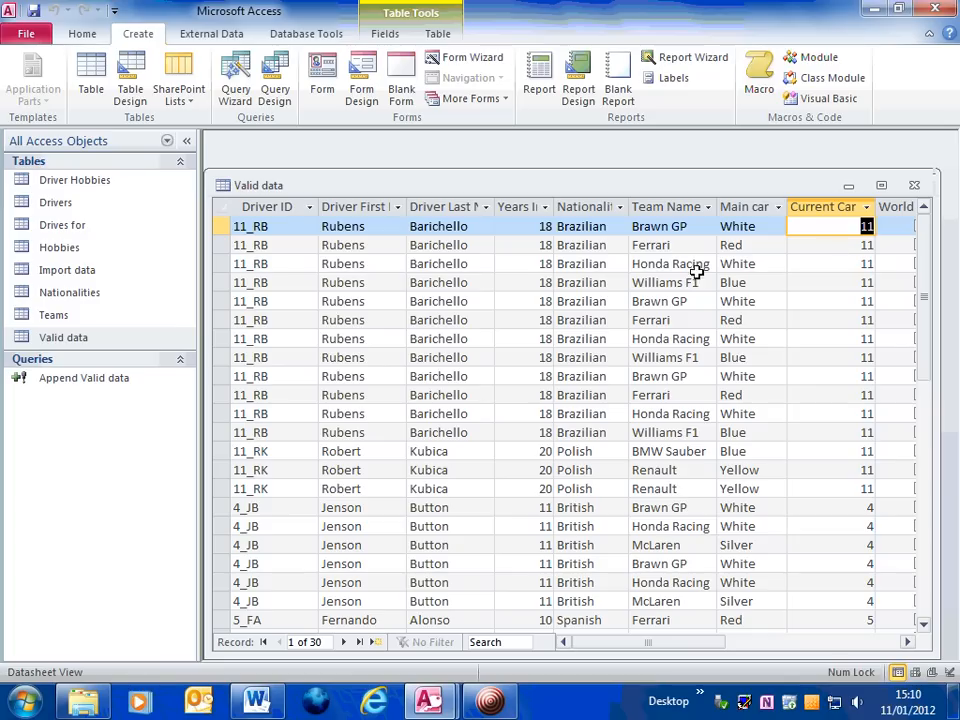
click(329, 226)
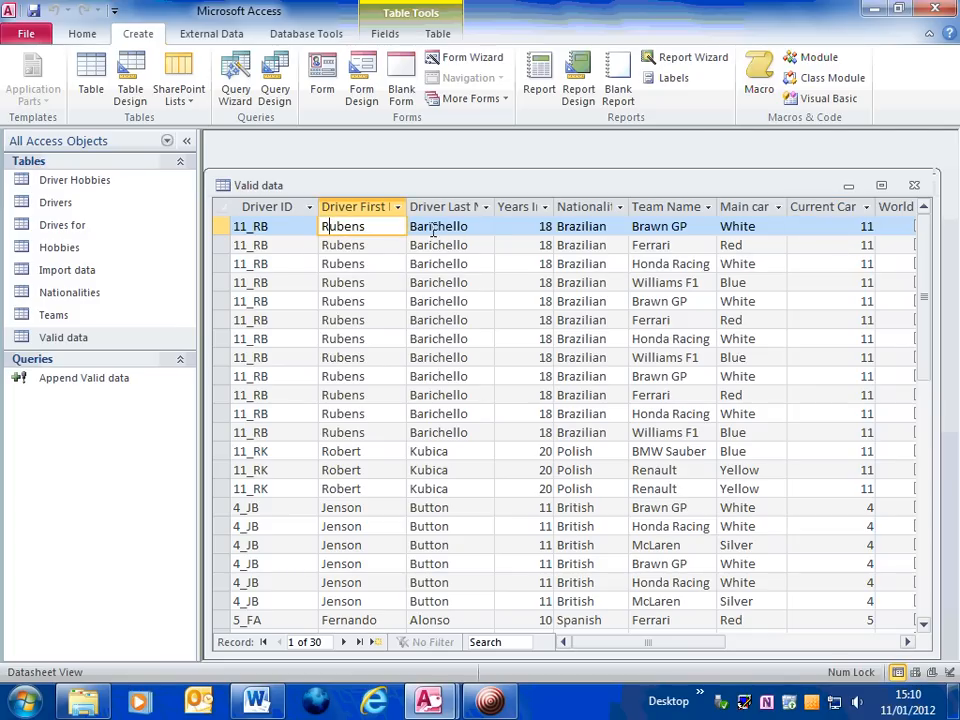
click(420, 228)
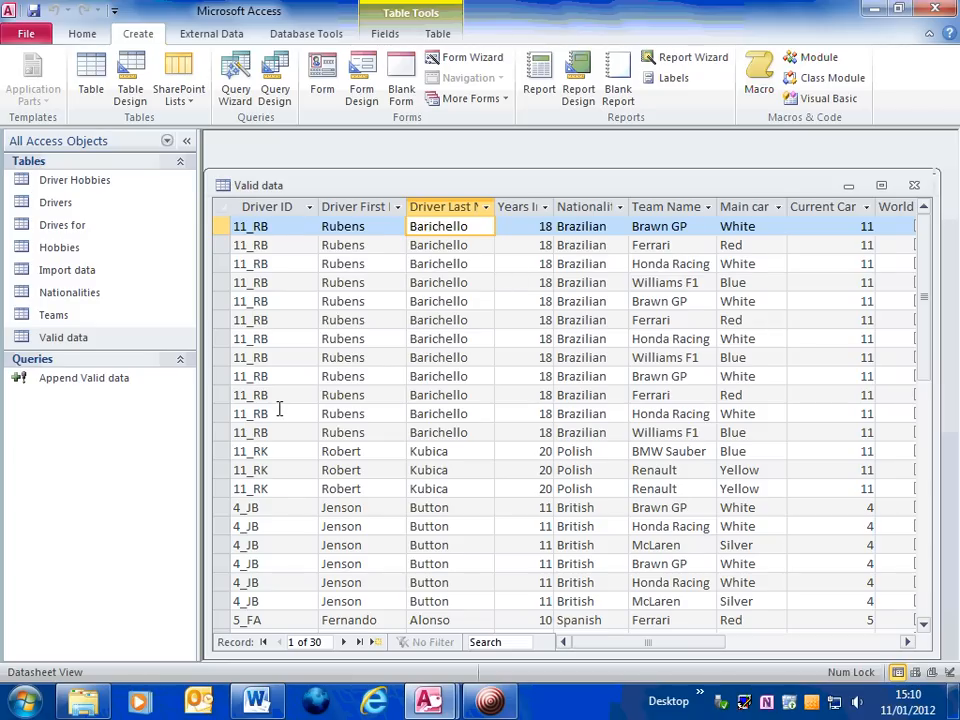
scroll(279, 409, down, 2)
scroll(275, 400, down, 3)
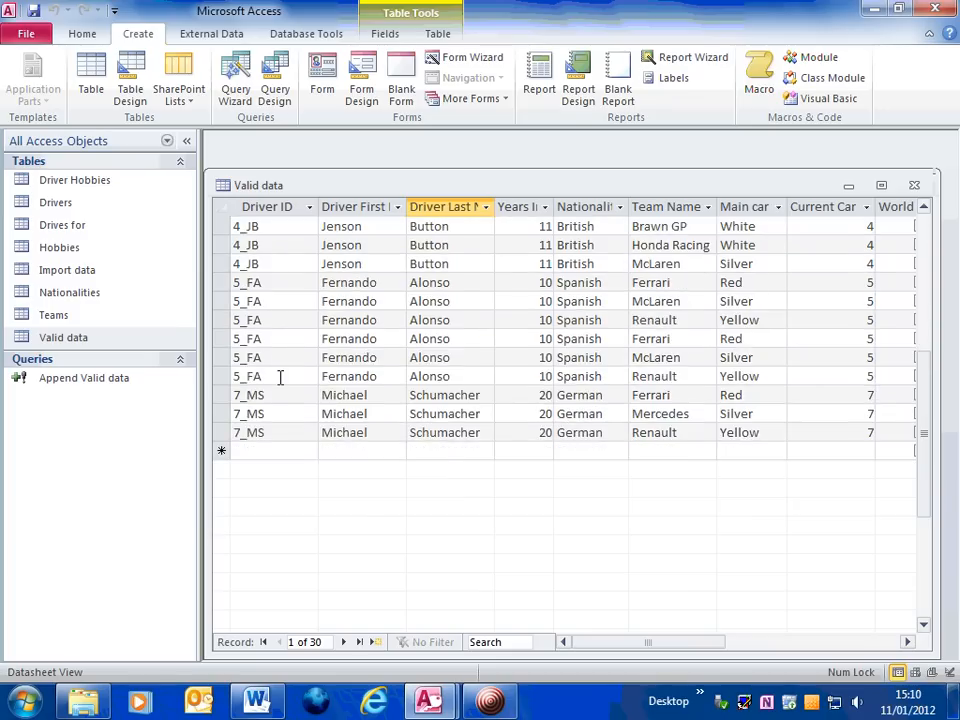
scroll(300, 440, up, 3)
scroll(718, 488, up, 2)
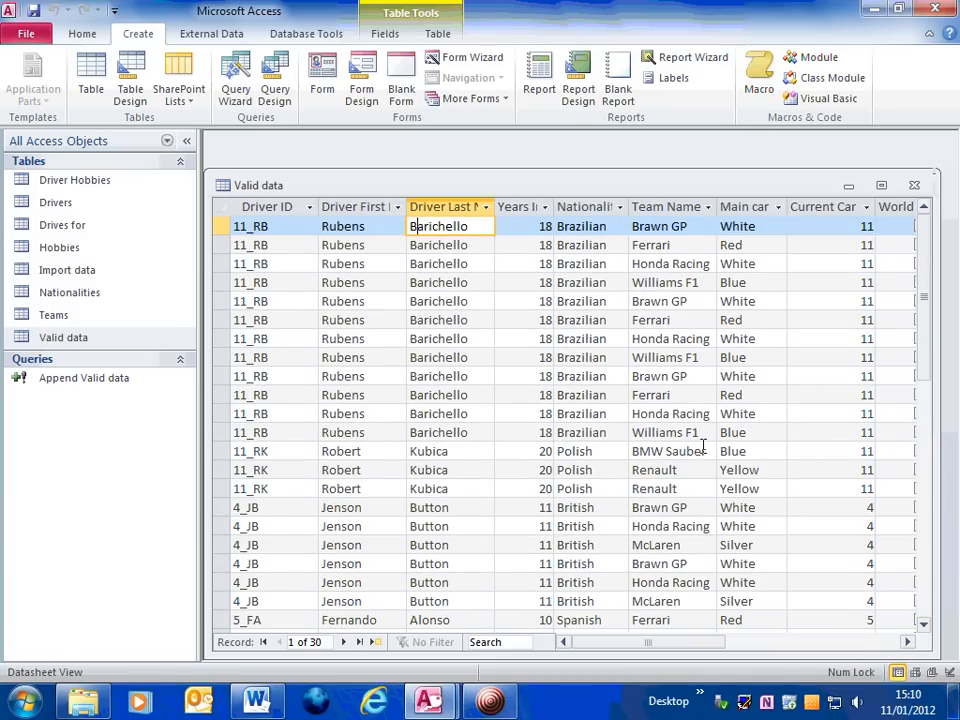
click(914, 186)
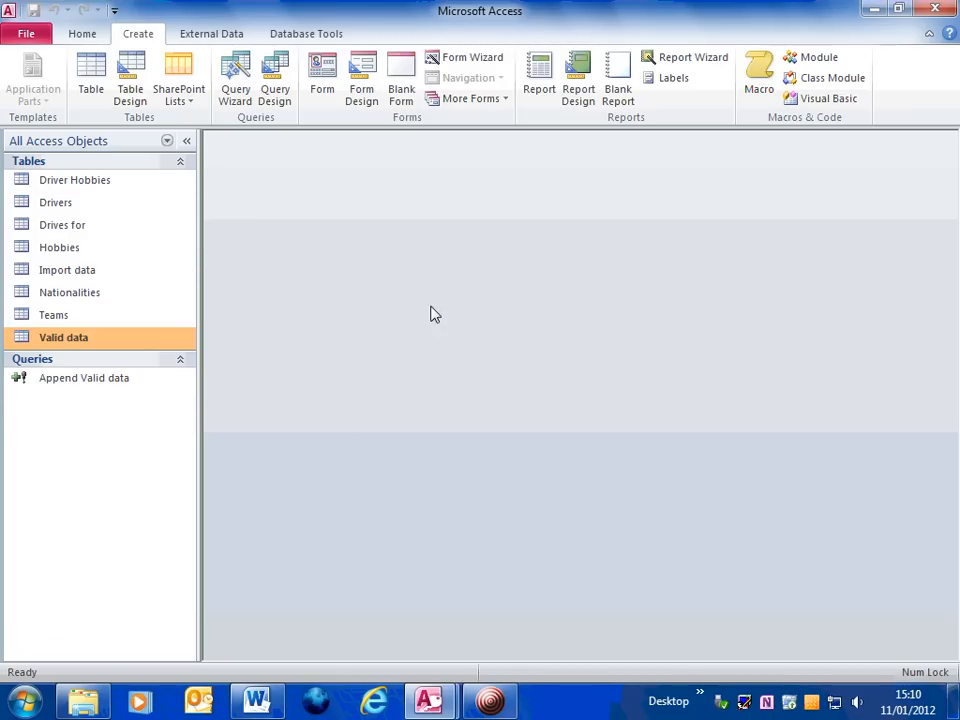
click(497, 705)
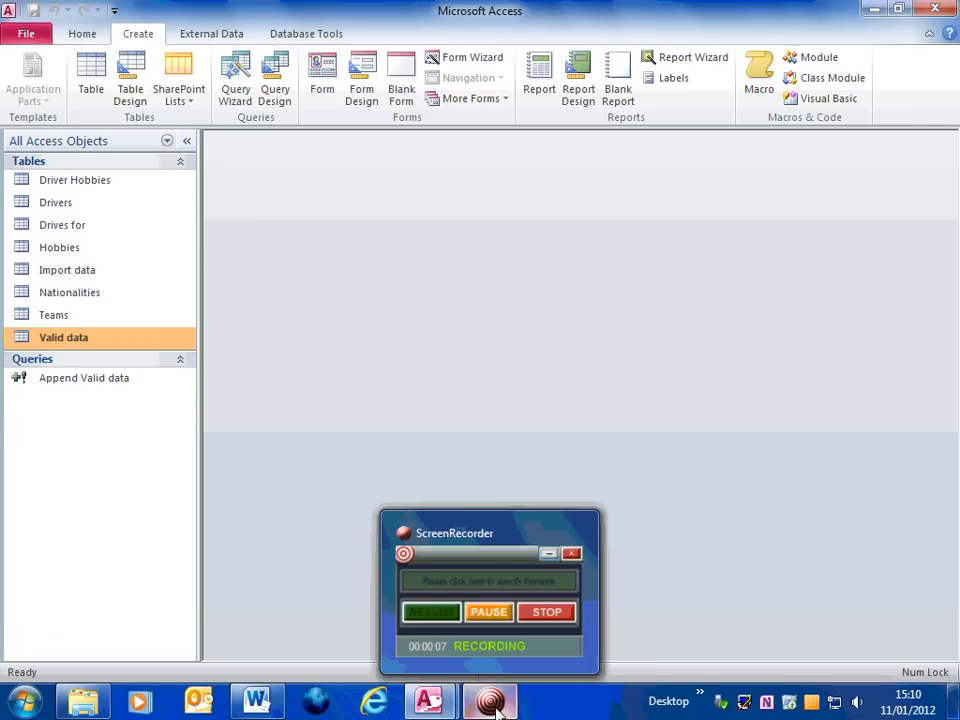